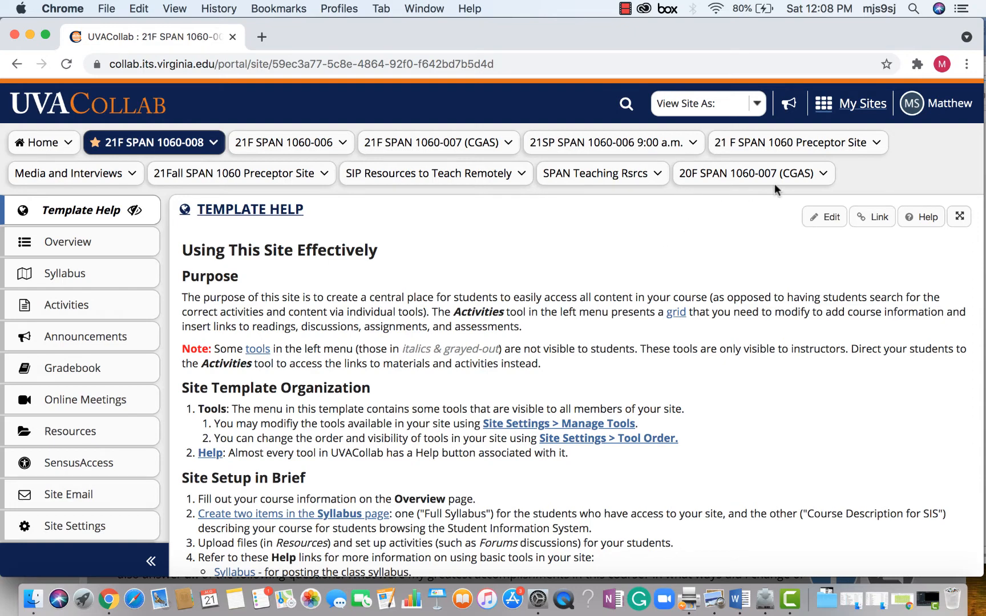
Open the ePortfolio tool of the 21 F SPAN 1060 Preceptor Site and launch Digication ePortfolio.
{"action": "left_click", "coordinate": [758, 153]}
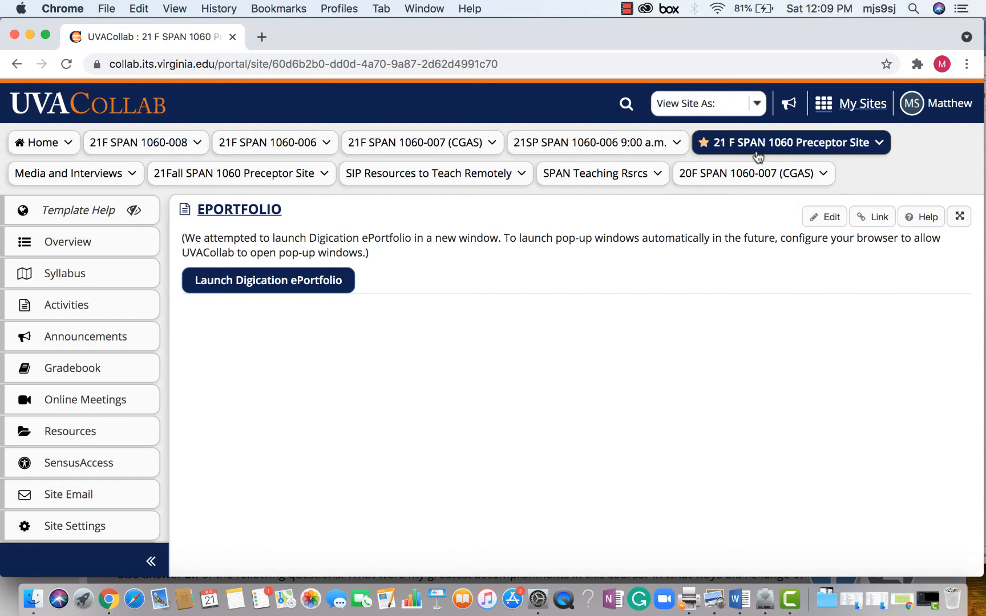
{"action": "scroll", "coordinate": [91, 413], "scroll_direction": "down", "scroll_amount": 3}
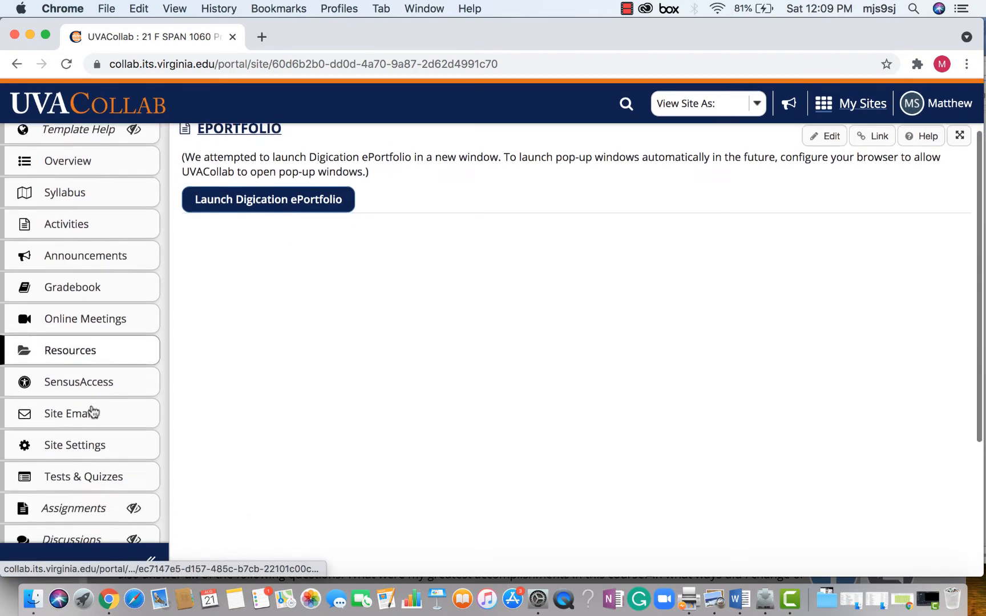
{"action": "scroll", "coordinate": [91, 412], "scroll_direction": "down", "scroll_amount": 8}
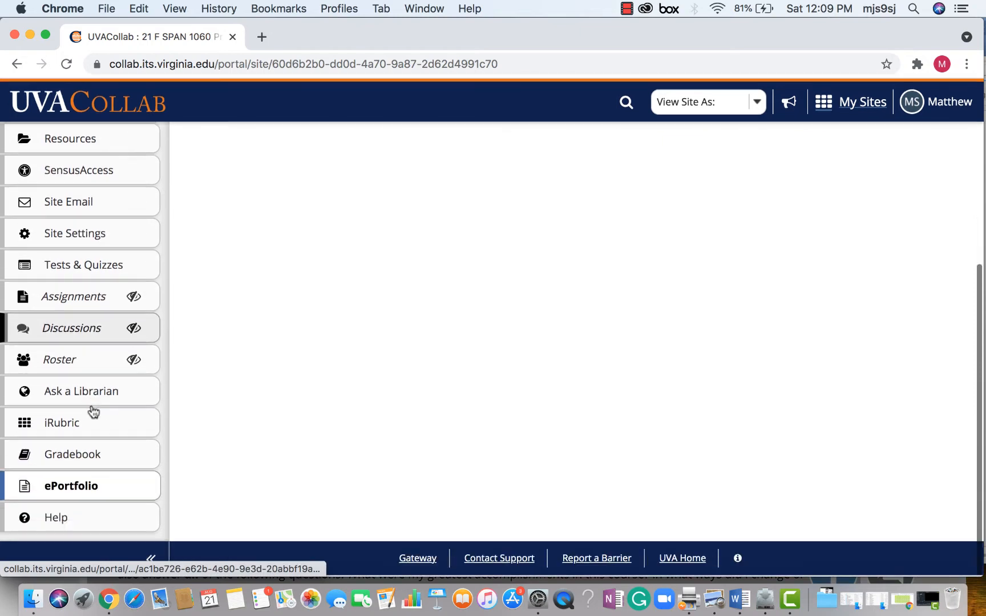
{"action": "left_click", "coordinate": [53, 488]}
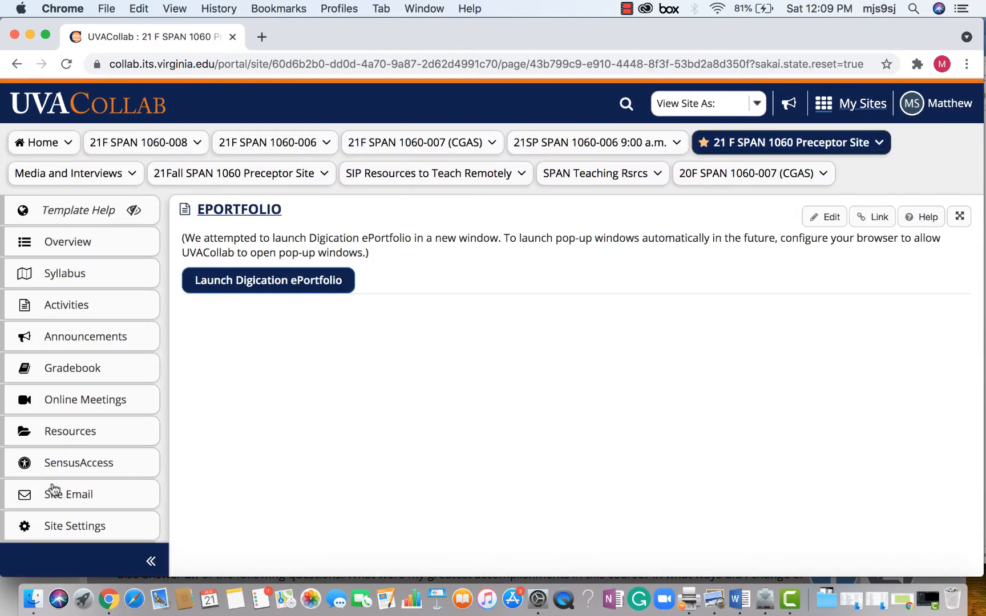
{"action": "left_click", "coordinate": [241, 291]}
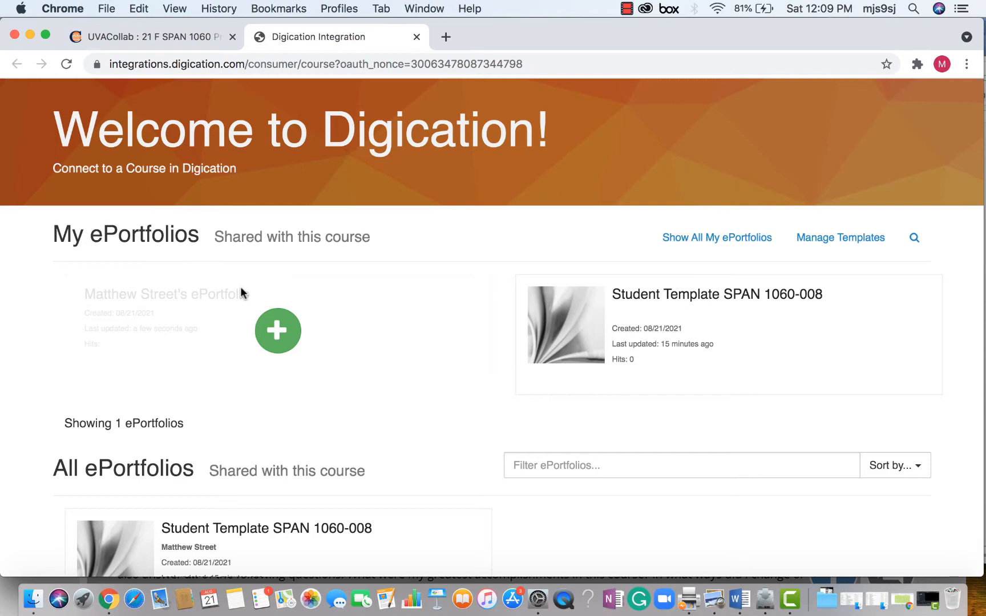
Start a new ePortfolio based on the course template SPAN 1060 Student Template with Instructions.
{"action": "left_click", "coordinate": [274, 337]}
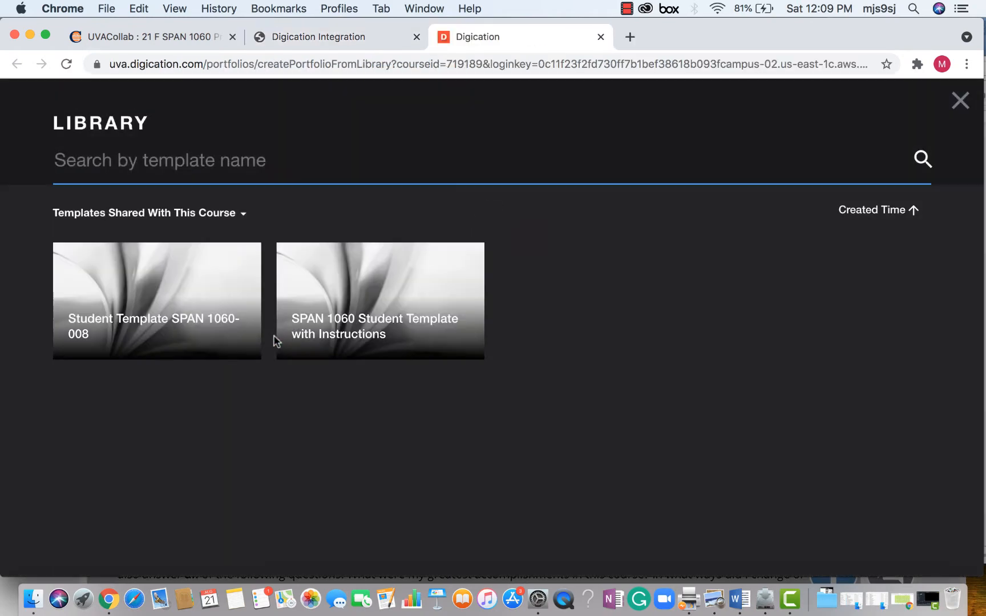
{"action": "left_click", "coordinate": [134, 311]}
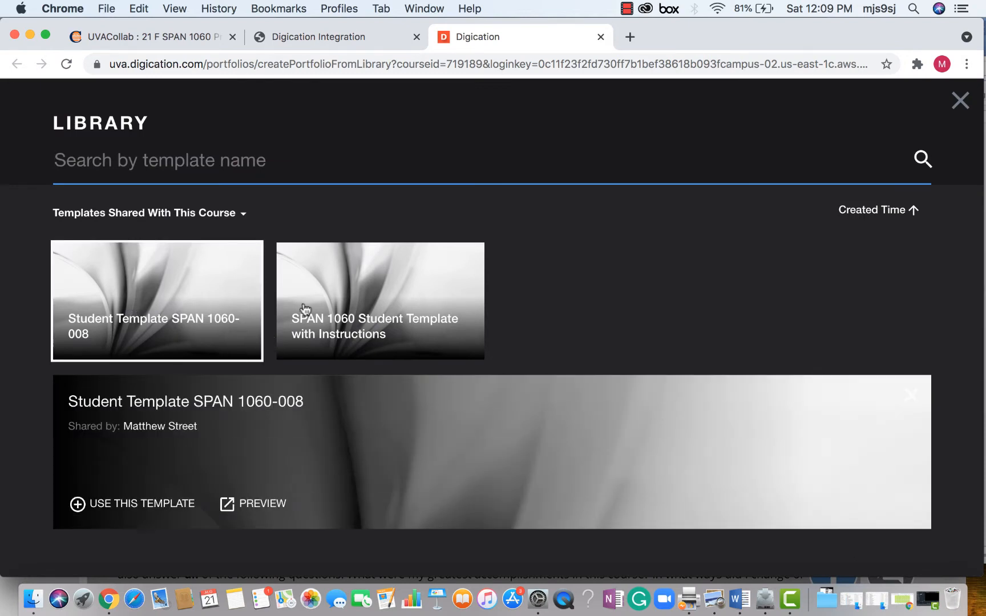
{"action": "left_click", "coordinate": [376, 314]}
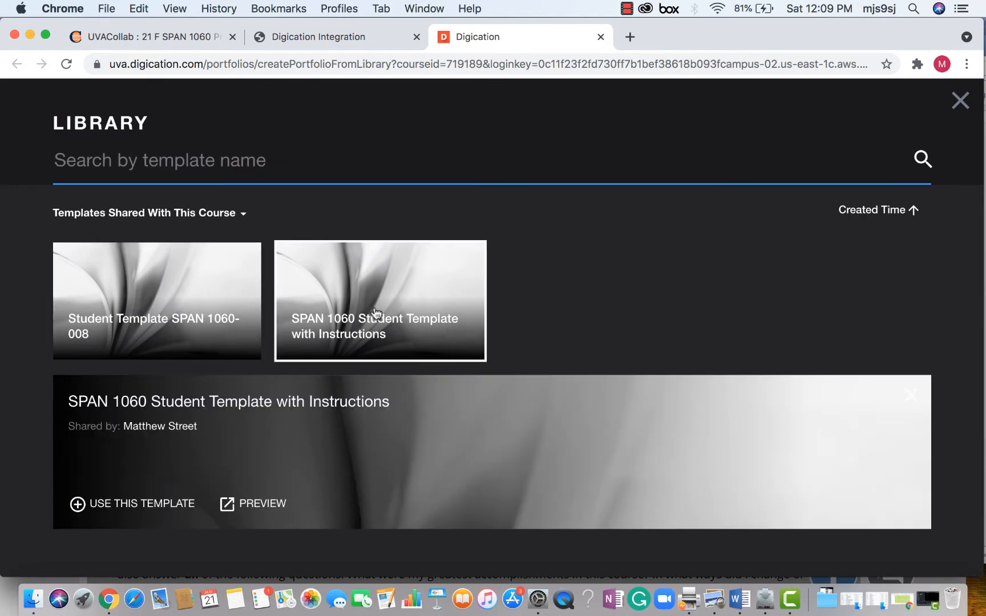
{"action": "left_click", "coordinate": [115, 504]}
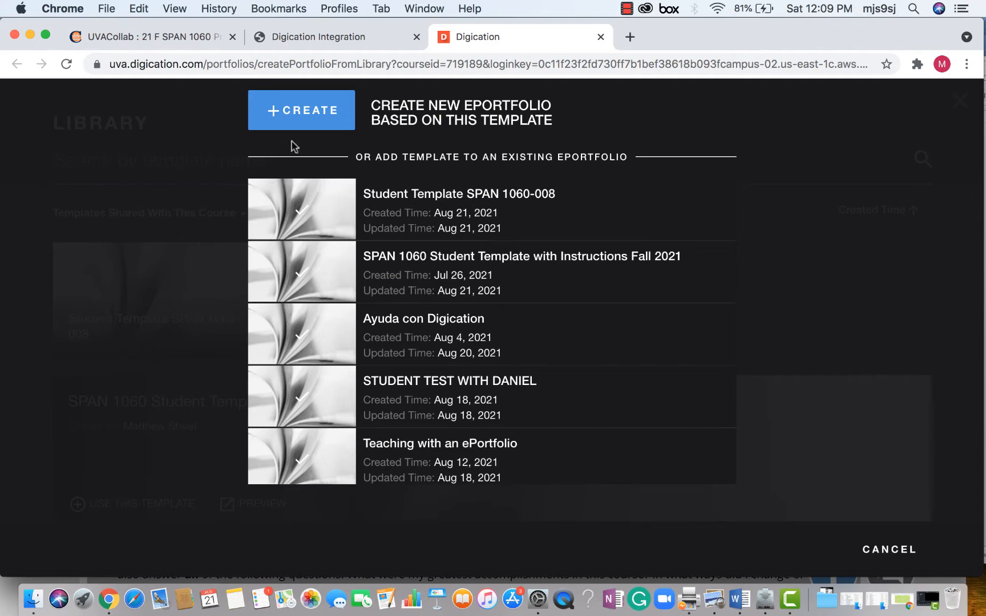
{"action": "left_click", "coordinate": [302, 126]}
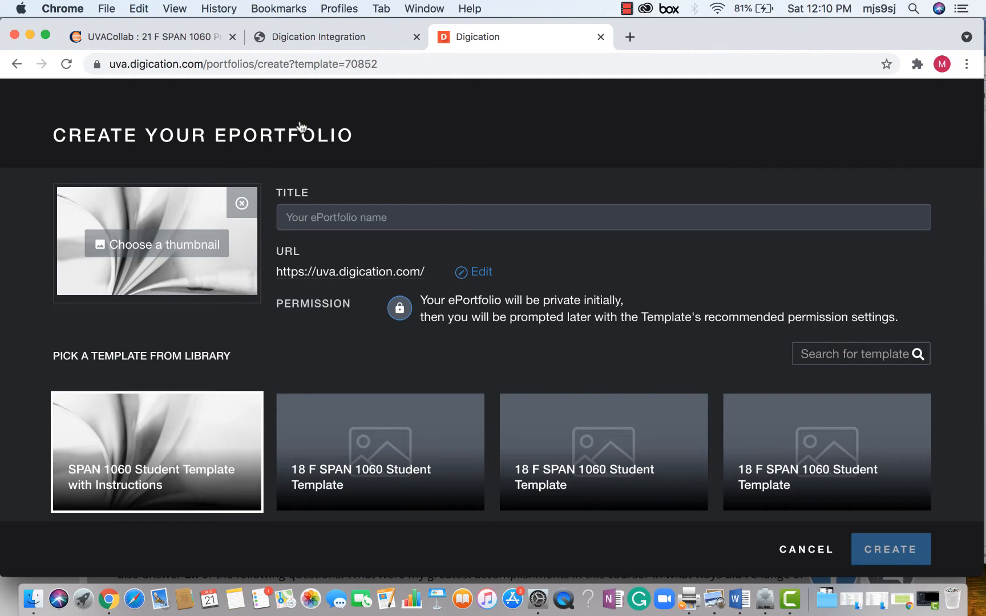
Title the new ePortfolio "SPAN 1060-008 TEMPLATE" and create it.
{"action": "type", "text": "SPAN 10"}
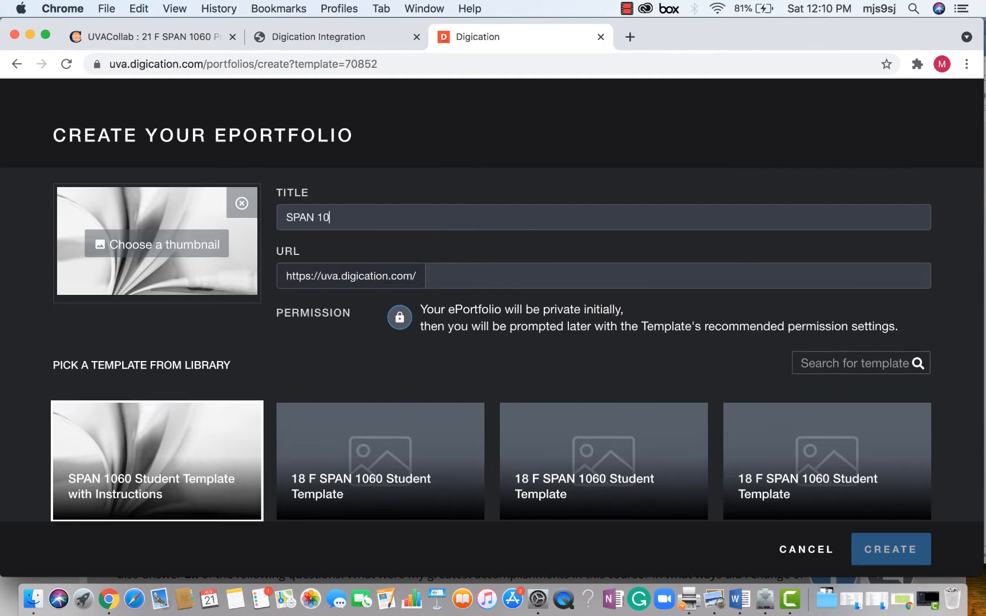
{"action": "type", "text": "60-00"}
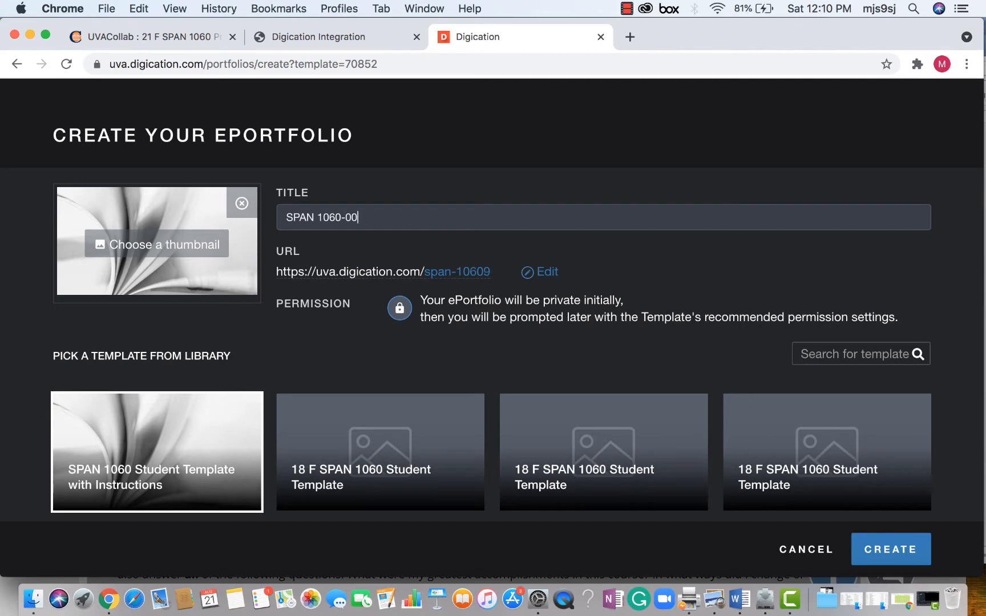
{"action": "type", "text": "8 "}
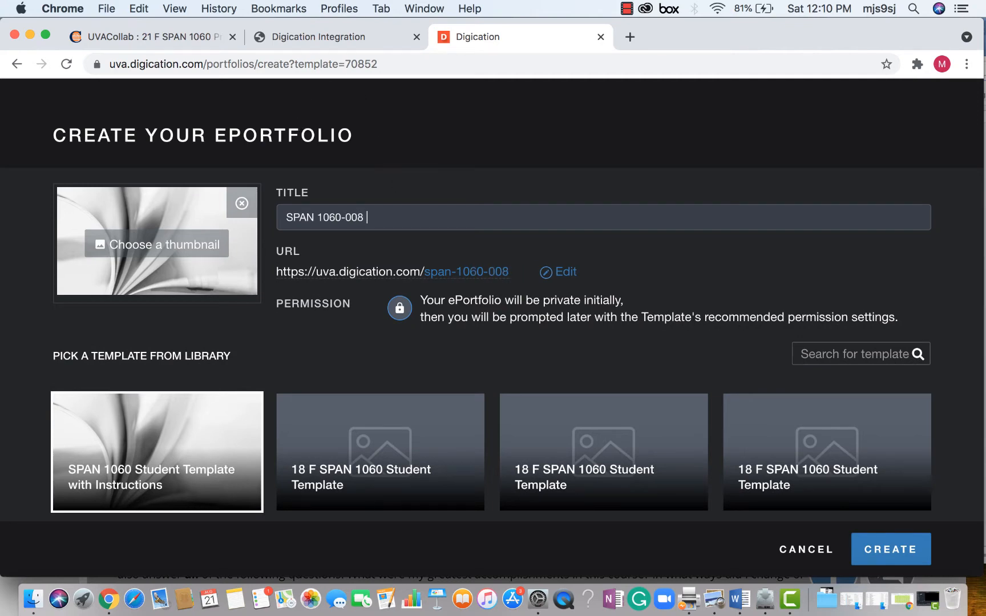
{"action": "type", "text": "TEMPLATE"}
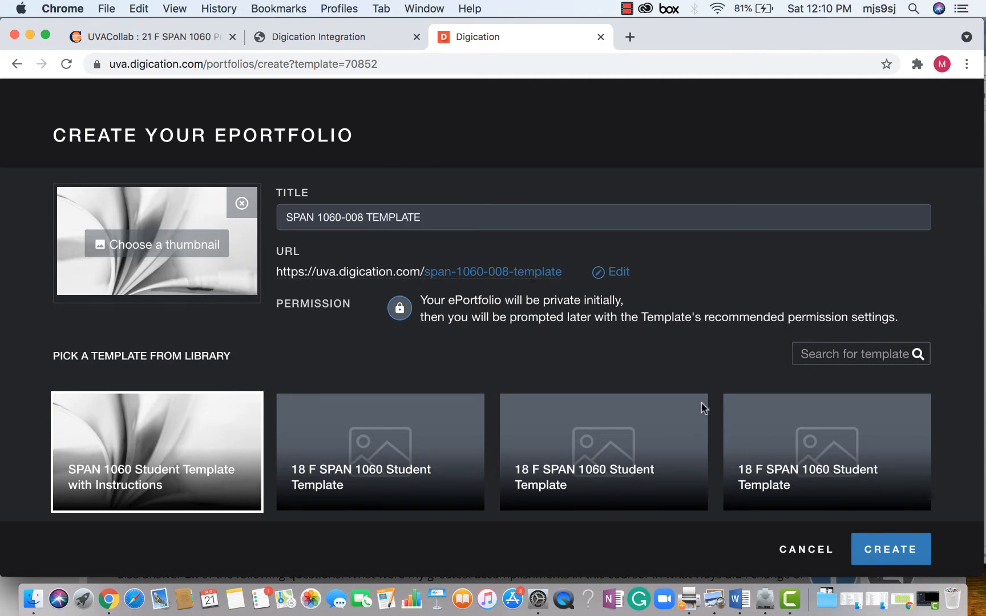
{"action": "left_click", "coordinate": [886, 552]}
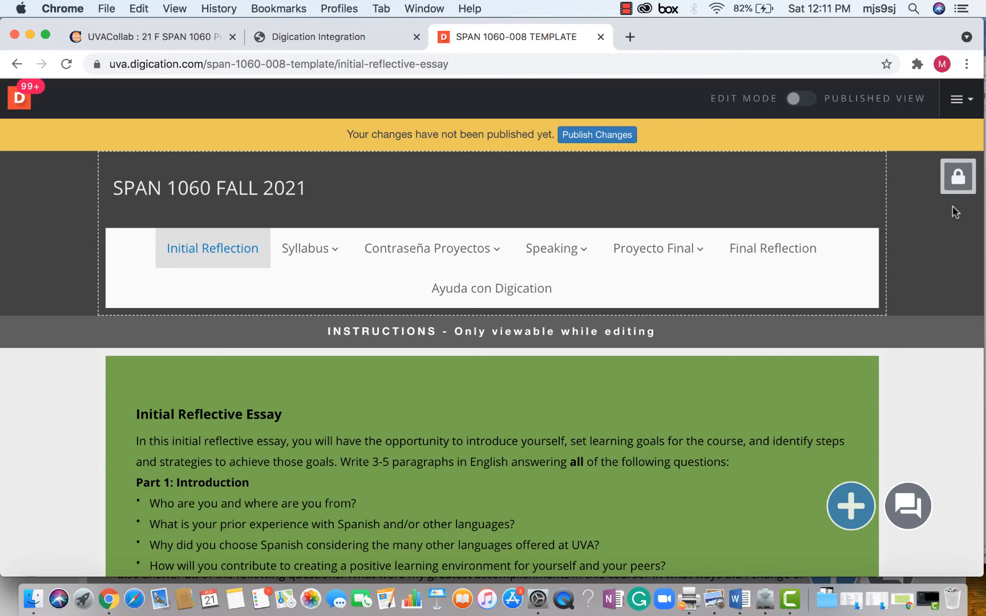
Publish all pages of the ePortfolio, accepting the template's recommended private permissions, and save the ePortfolio settings.
{"action": "left_click", "coordinate": [959, 100]}
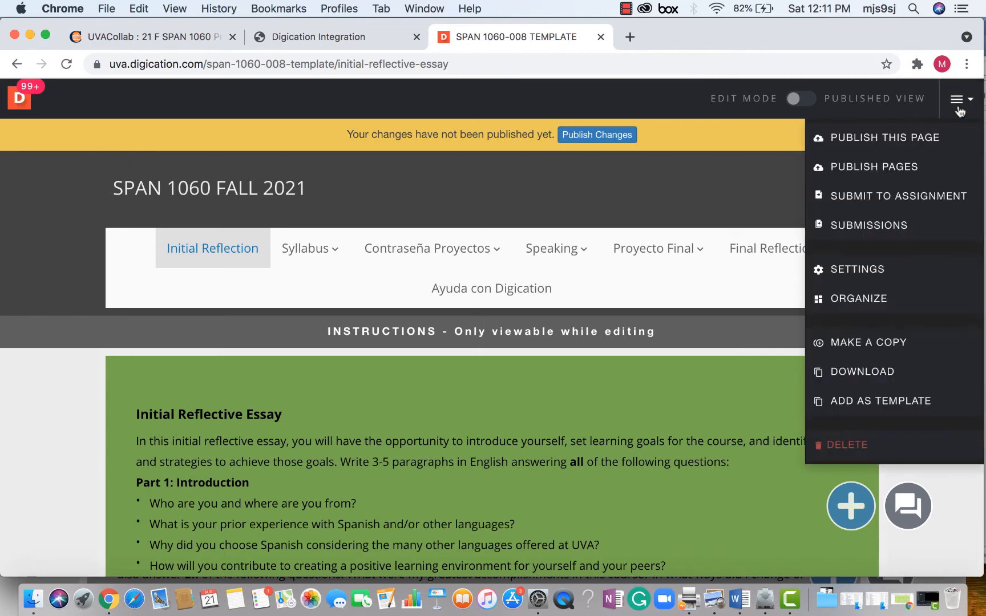
{"action": "left_click", "coordinate": [890, 165]}
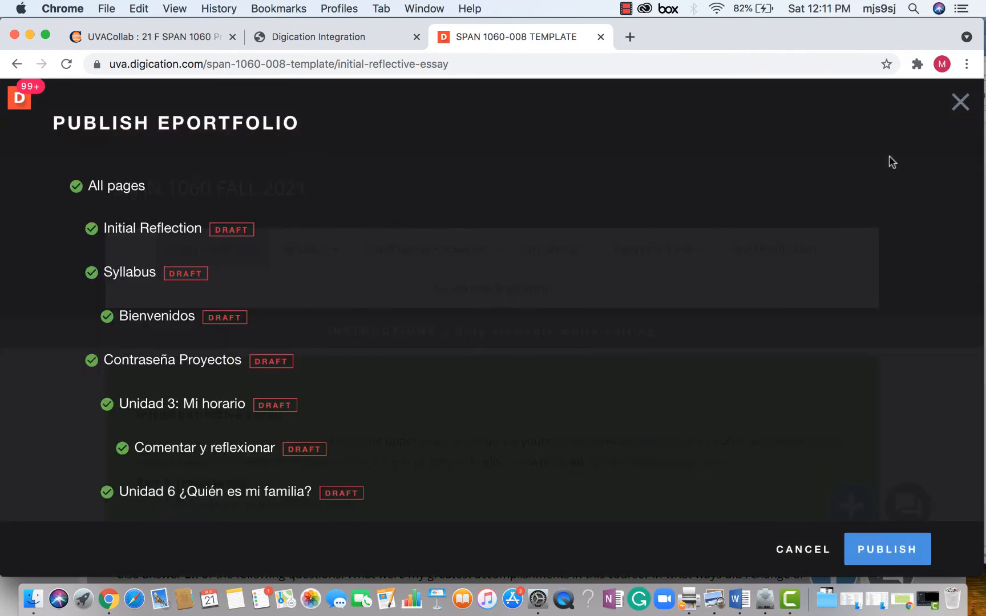
{"action": "left_click", "coordinate": [894, 549]}
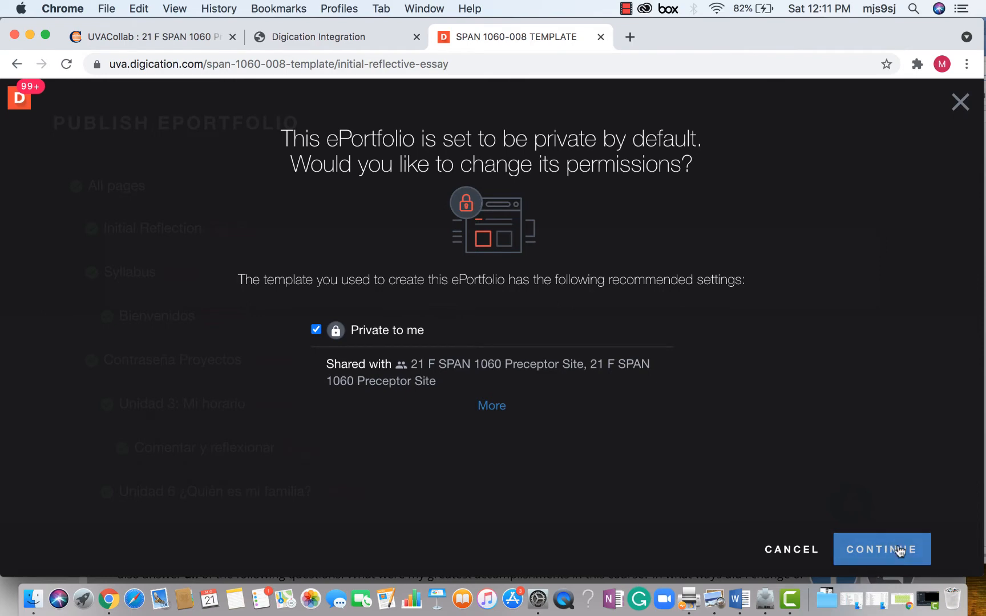
{"action": "left_click", "coordinate": [896, 550]}
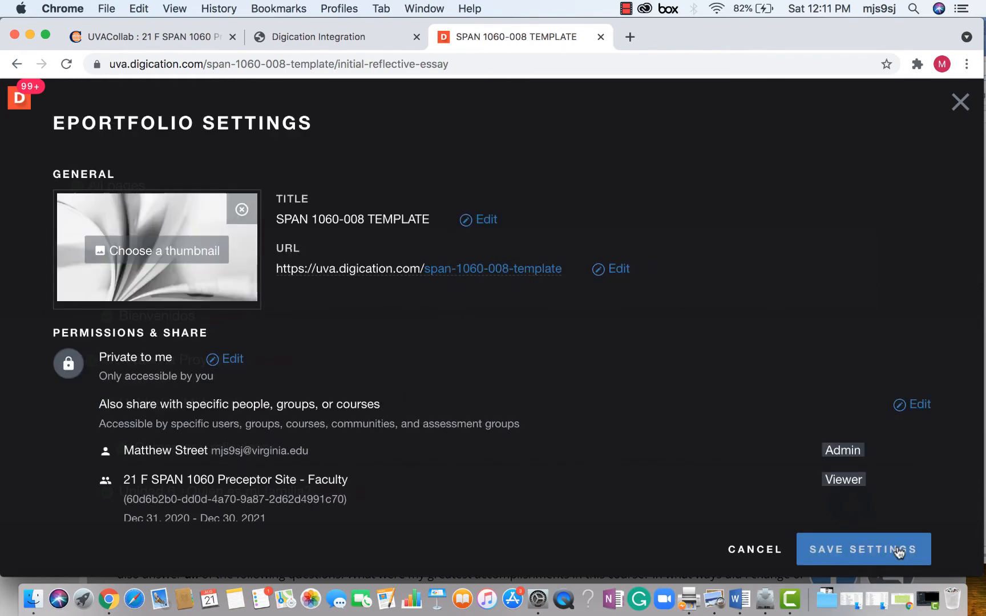
{"action": "left_click", "coordinate": [892, 553]}
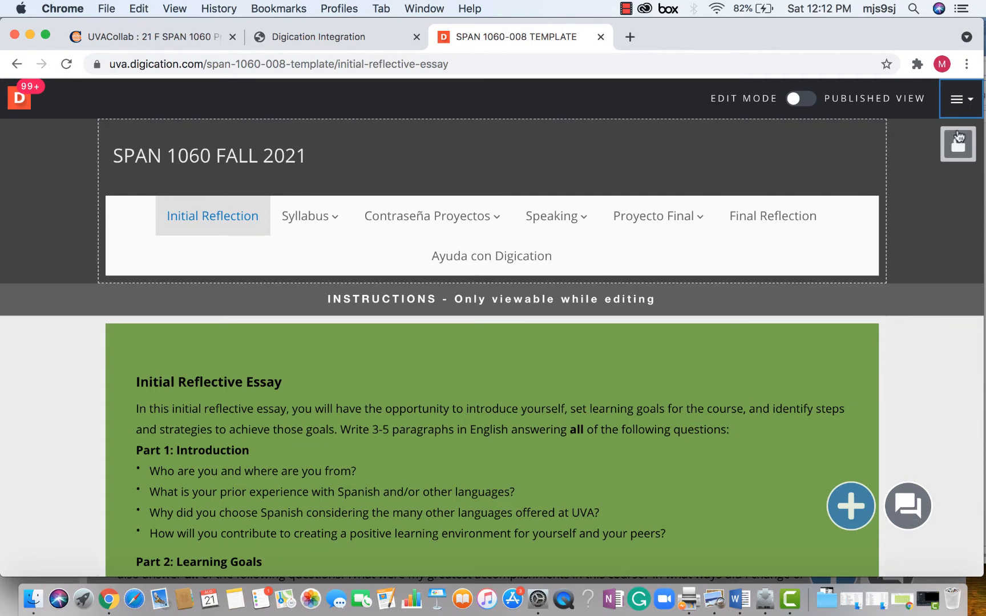
Add the ePortfolio as a template and shorten the template title to "SPAN 1060-008 TEMPLATE".
{"action": "left_click", "coordinate": [960, 101]}
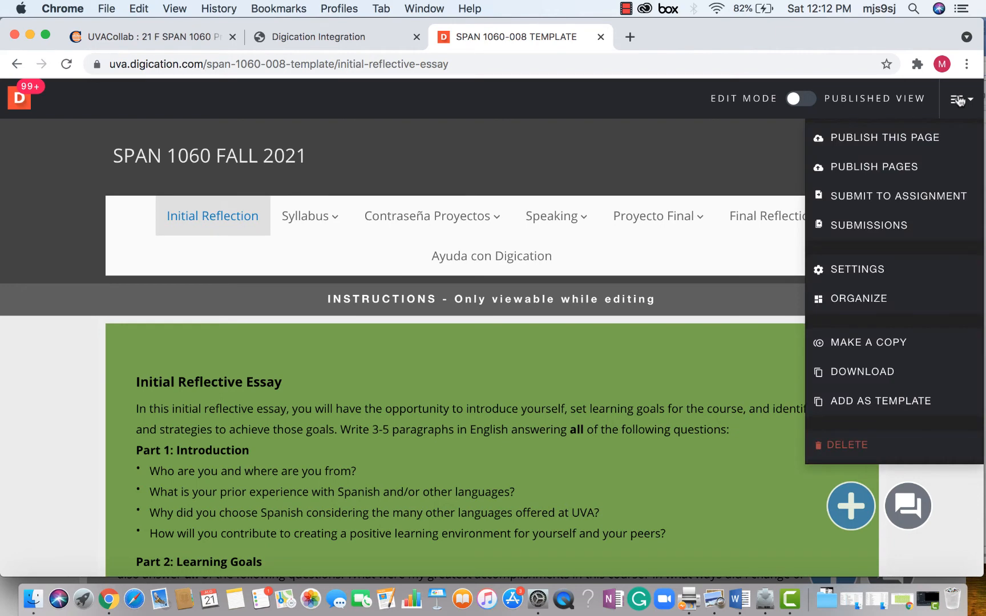
{"action": "left_click", "coordinate": [875, 402]}
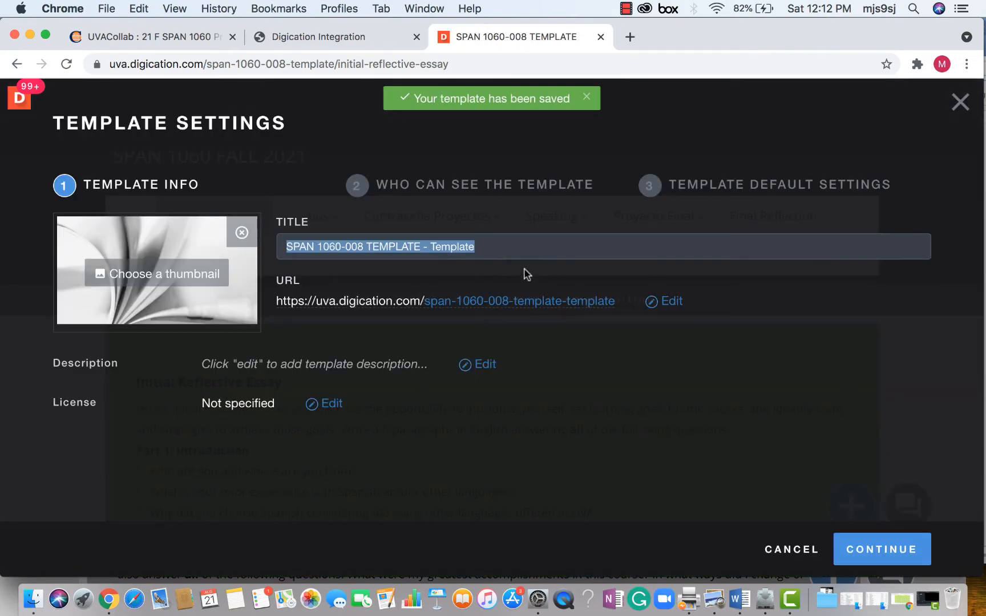
{"action": "left_click", "coordinate": [496, 249]}
{"action": "key", "text": "BackSpace"}
{"action": "key", "text": "BackSpace"}
{"action": "key", "text": "BackSpace"}
{"action": "key", "text": "BackSpace"}
{"action": "key", "text": "BackSpace"}
{"action": "key", "text": "BackSpace"}
{"action": "key", "text": "BackSpace"}
{"action": "key", "text": "BackSpace"}
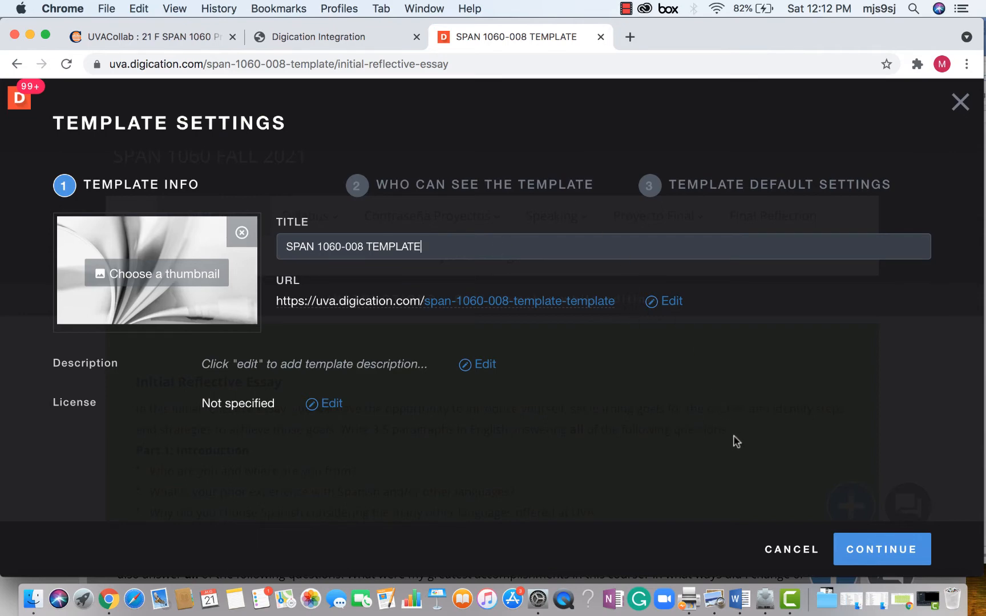
{"action": "left_click", "coordinate": [874, 548]}
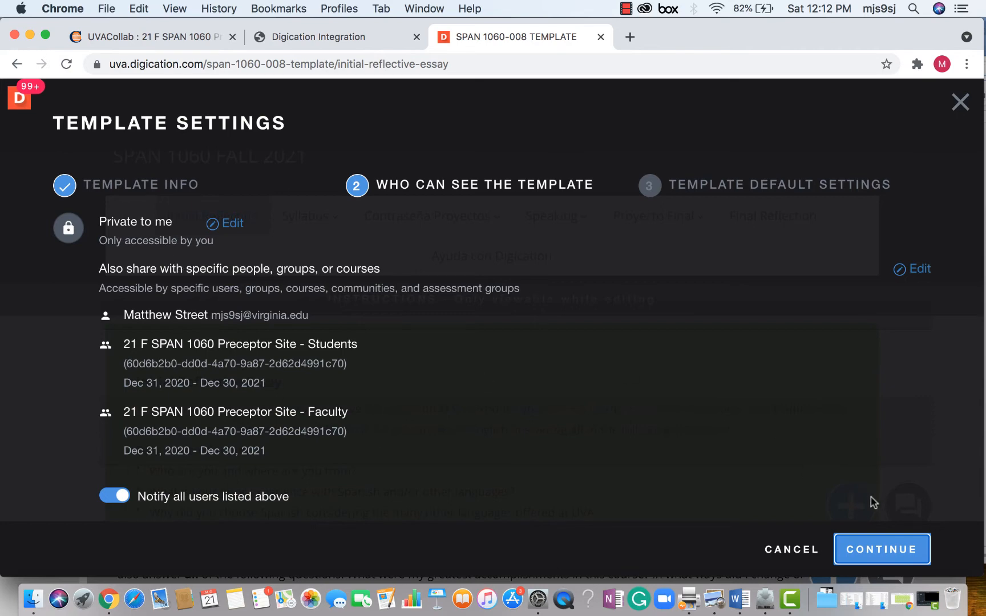
Accept the template's course sharing and default settings, and save it among the templates shared with the course.
{"action": "left_click", "coordinate": [876, 548]}
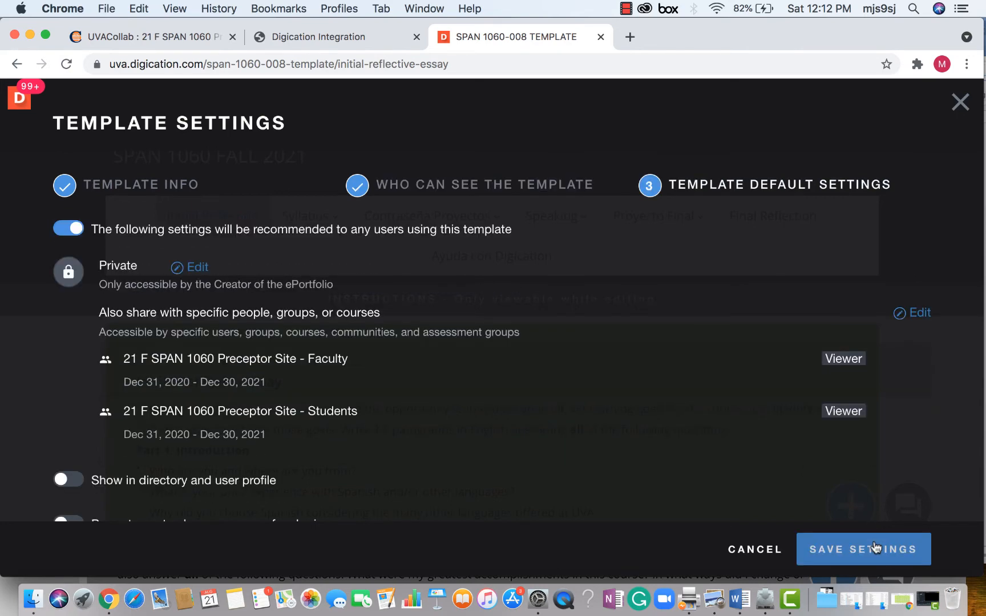
{"action": "left_click", "coordinate": [877, 548]}
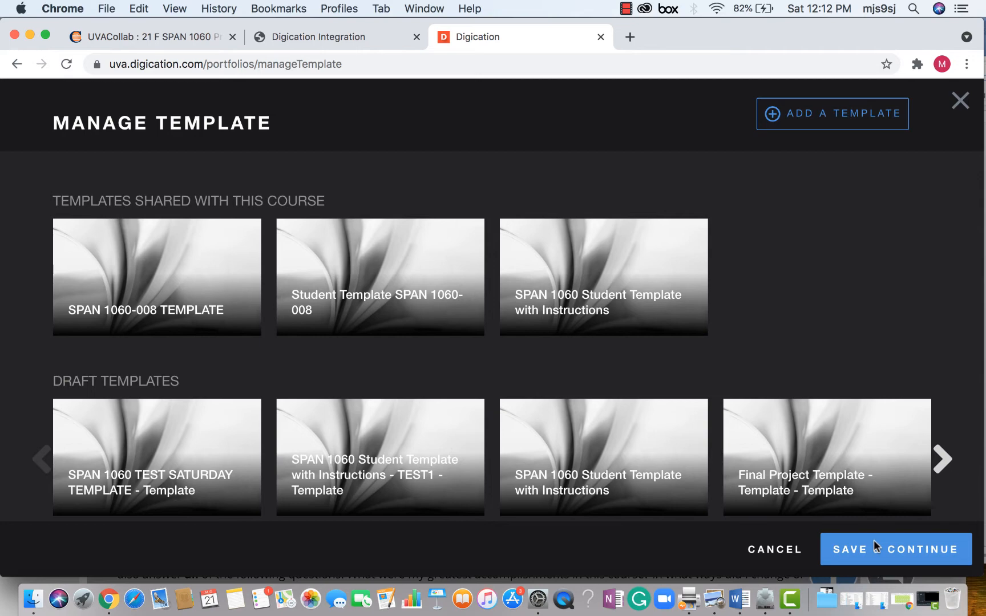
{"action": "left_click", "coordinate": [873, 540]}
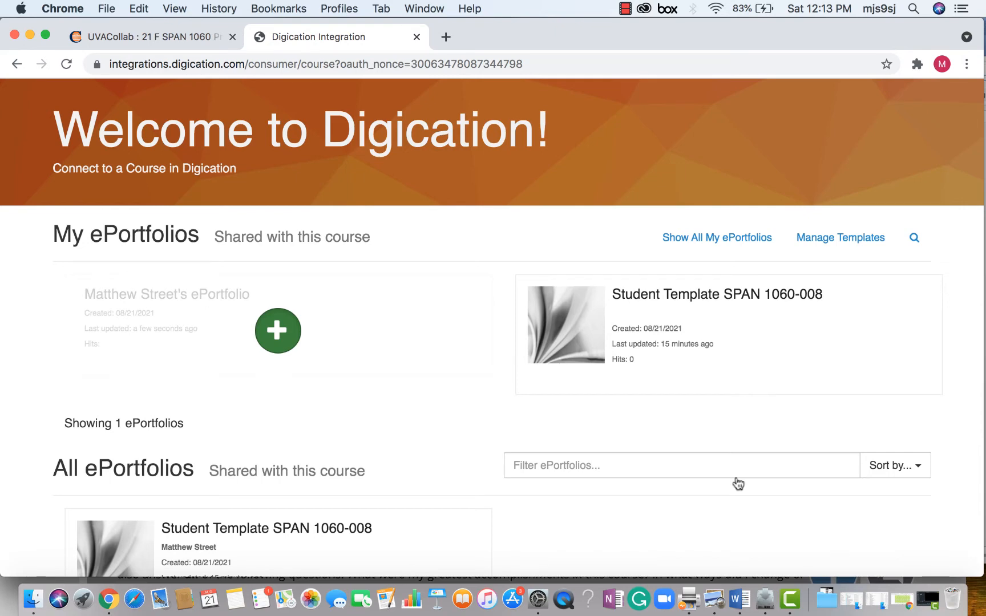
Return to UVACollab and open the site settings of the 21F SPAN 1060-008 course site.
{"action": "left_click", "coordinate": [171, 37]}
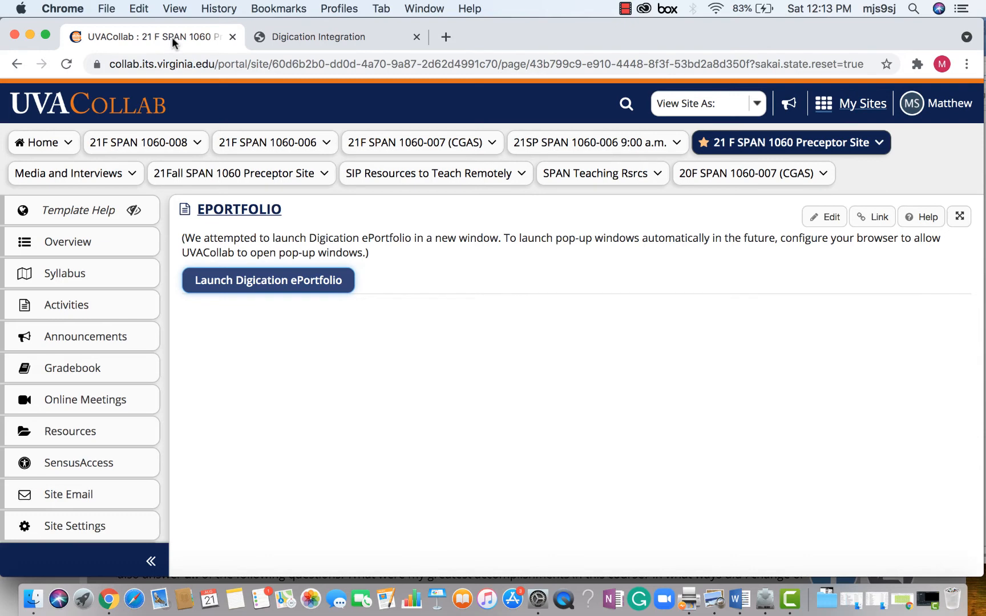
{"action": "left_click", "coordinate": [139, 149]}
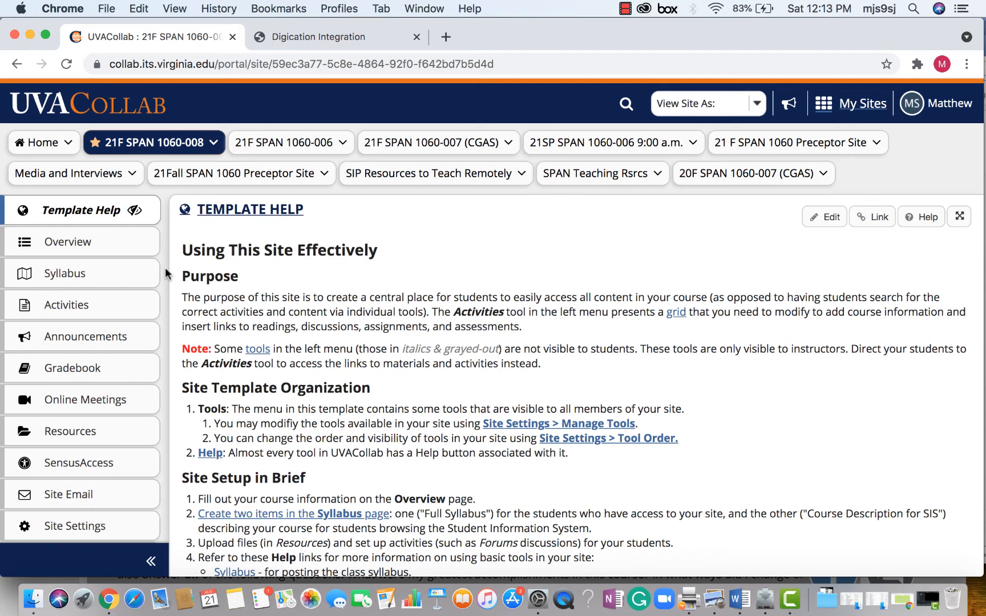
{"action": "scroll", "coordinate": [165, 267], "scroll_direction": "down", "scroll_amount": 4}
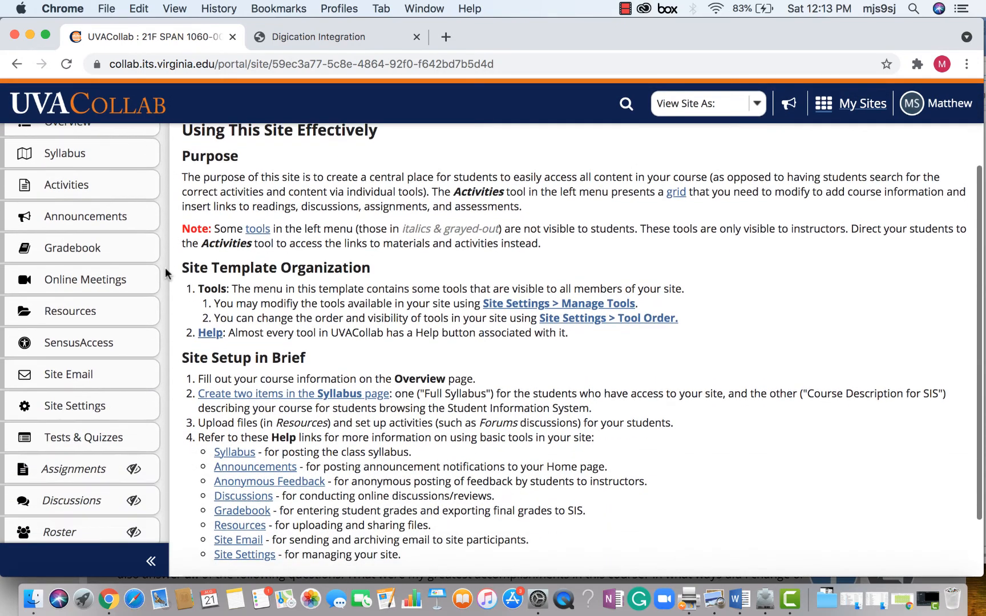
{"action": "scroll", "coordinate": [165, 273], "scroll_direction": "down", "scroll_amount": 3}
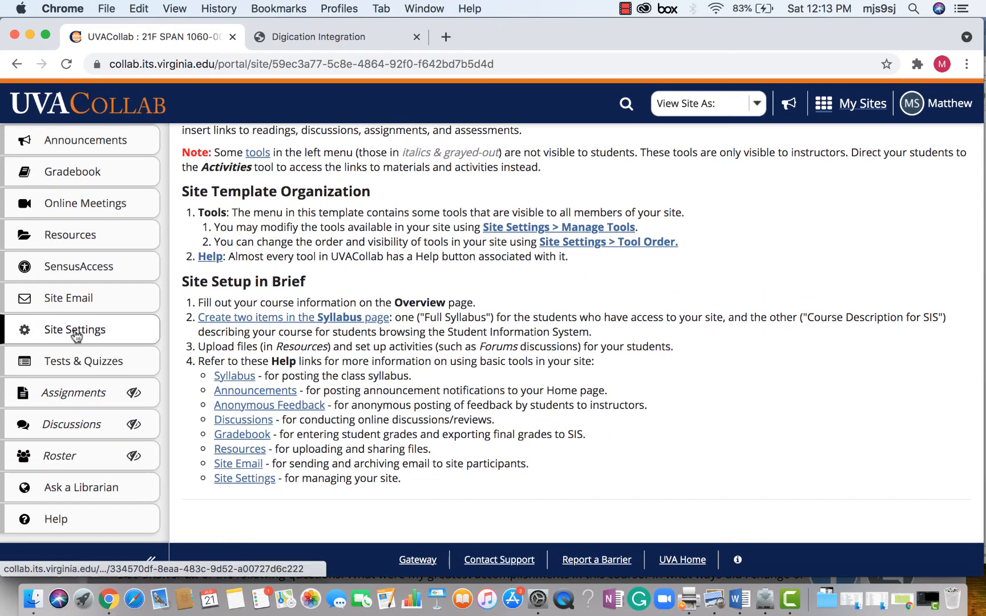
{"action": "left_click", "coordinate": [75, 332]}
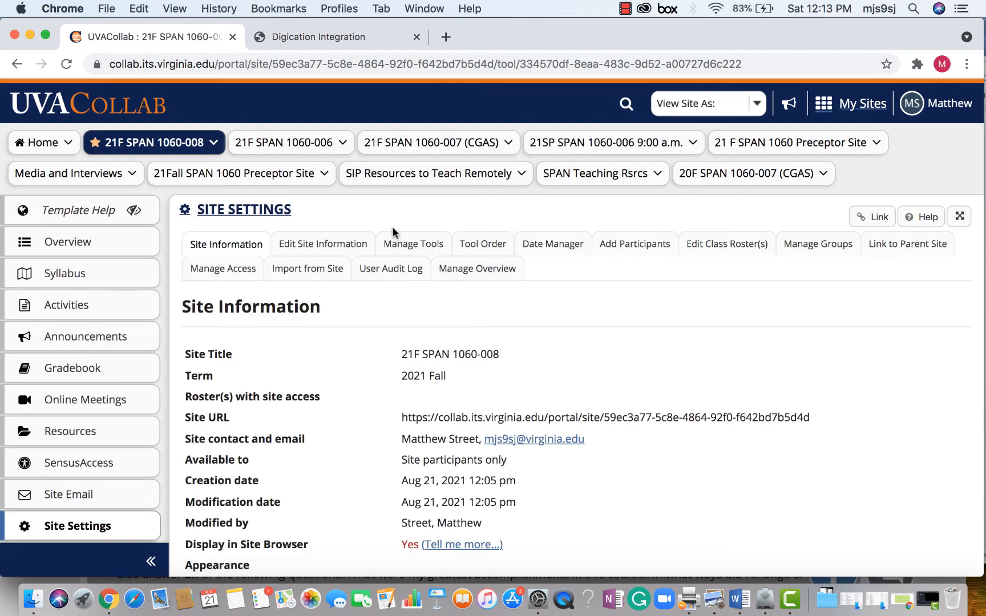
Add the ePortfolio tool to the 21F SPAN 1060-008 site's tools and finish the tool changes.
{"action": "left_click", "coordinate": [395, 247]}
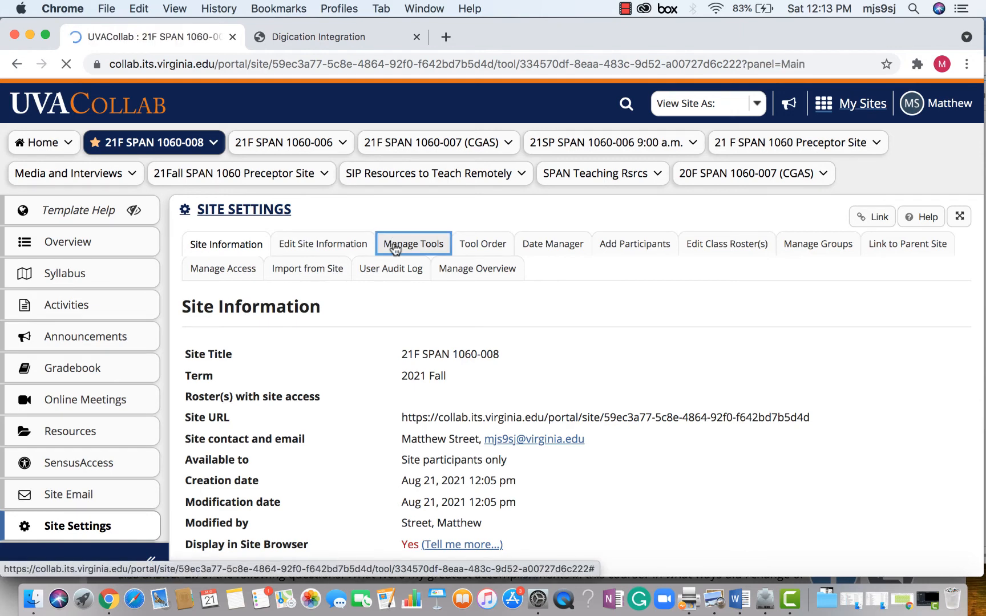
{"action": "scroll", "coordinate": [287, 408], "scroll_direction": "down", "scroll_amount": 5}
{"action": "scroll", "coordinate": [286, 408], "scroll_direction": "down", "scroll_amount": 10}
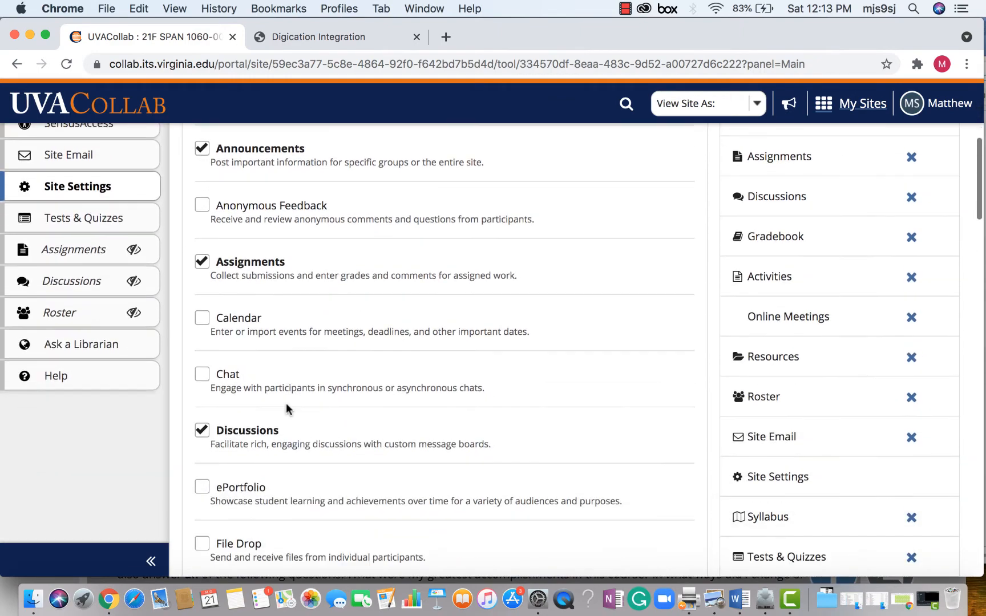
{"action": "left_click", "coordinate": [198, 425]}
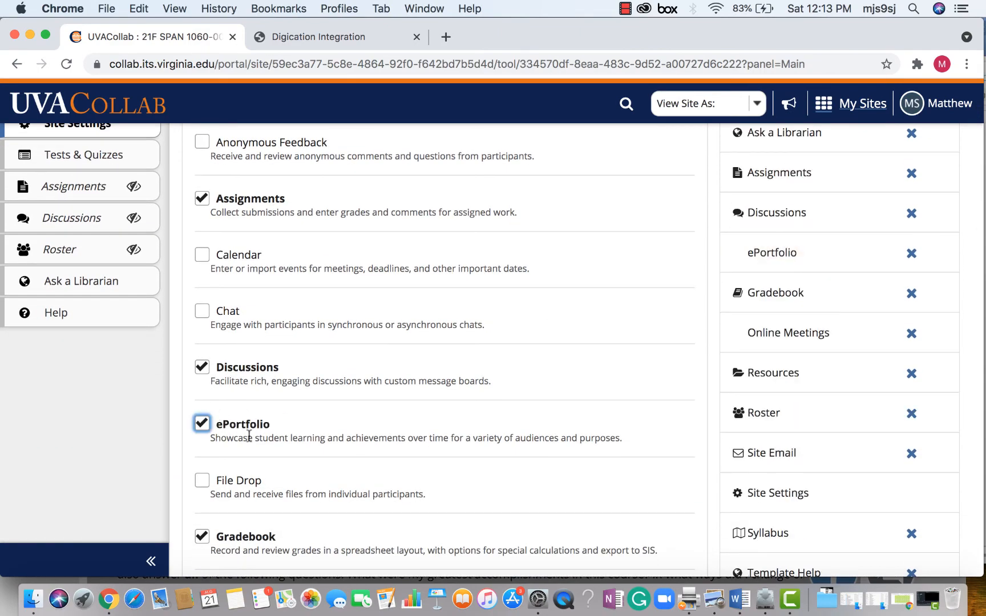
{"action": "scroll", "coordinate": [279, 440], "scroll_direction": "down", "scroll_amount": 20}
{"action": "scroll", "coordinate": [249, 435], "scroll_direction": "down", "scroll_amount": 20}
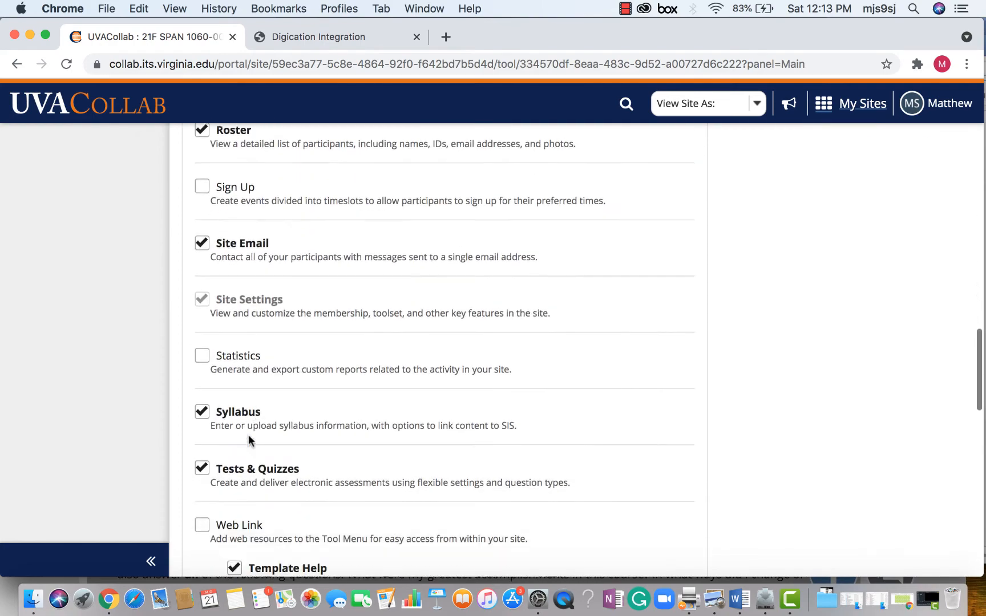
{"action": "scroll", "coordinate": [248, 435], "scroll_direction": "down", "scroll_amount": 5}
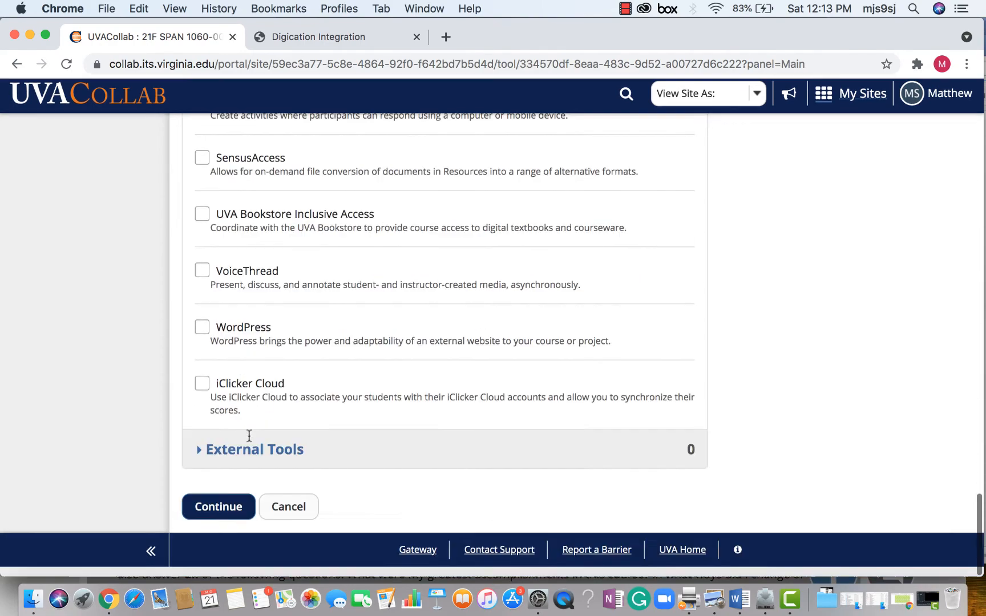
{"action": "left_click", "coordinate": [221, 519]}
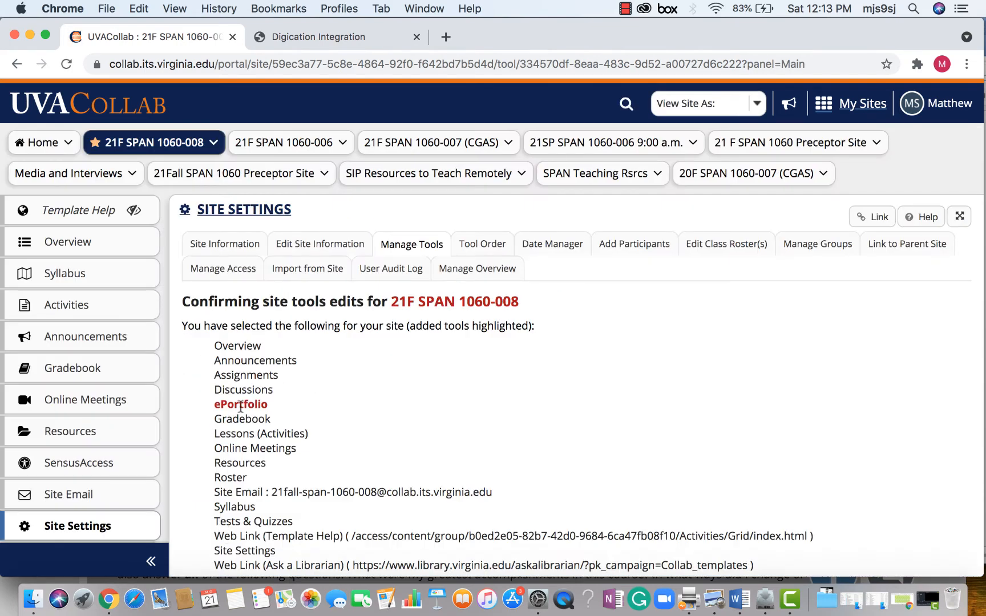
{"action": "scroll", "coordinate": [284, 418], "scroll_direction": "down", "scroll_amount": 3}
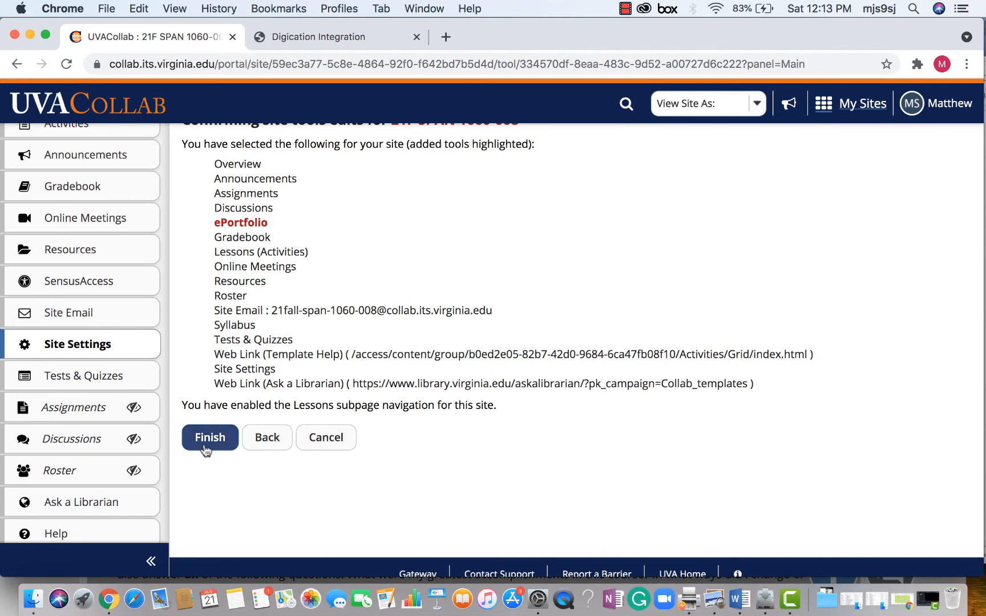
{"action": "left_click", "coordinate": [210, 445]}
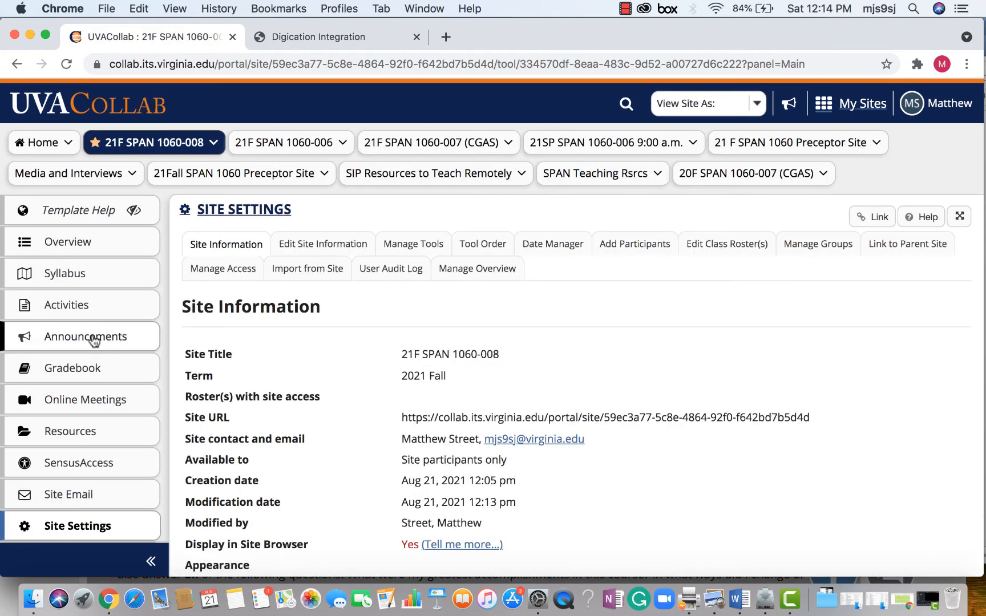
Open the course site's ePortfolio tool and launch Digication ePortfolio.
{"action": "scroll", "coordinate": [91, 340], "scroll_direction": "down", "scroll_amount": 5}
{"action": "scroll", "coordinate": [91, 340], "scroll_direction": "down", "scroll_amount": 2}
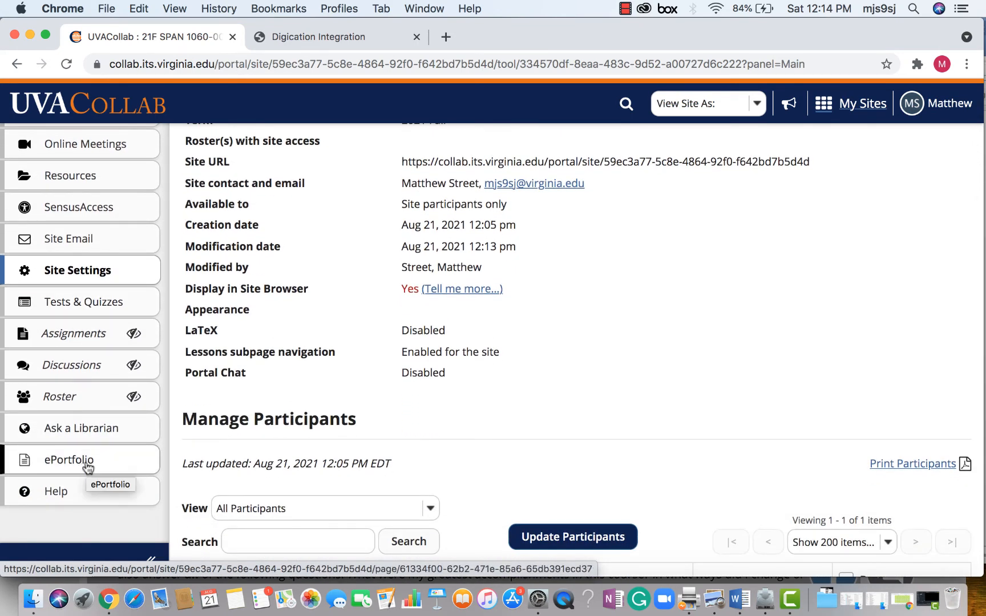
{"action": "left_click", "coordinate": [87, 465]}
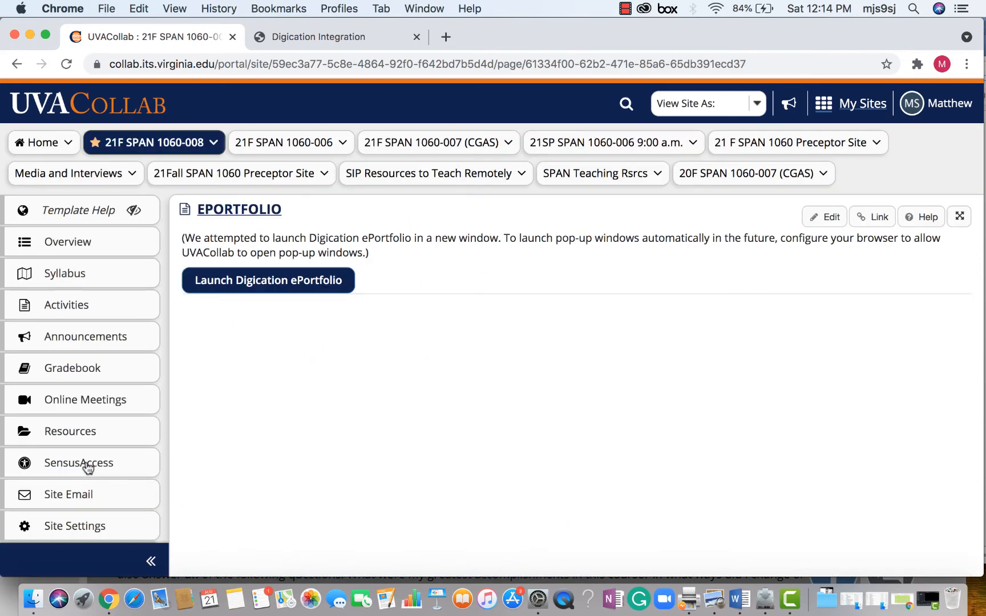
{"action": "left_click", "coordinate": [267, 280]}
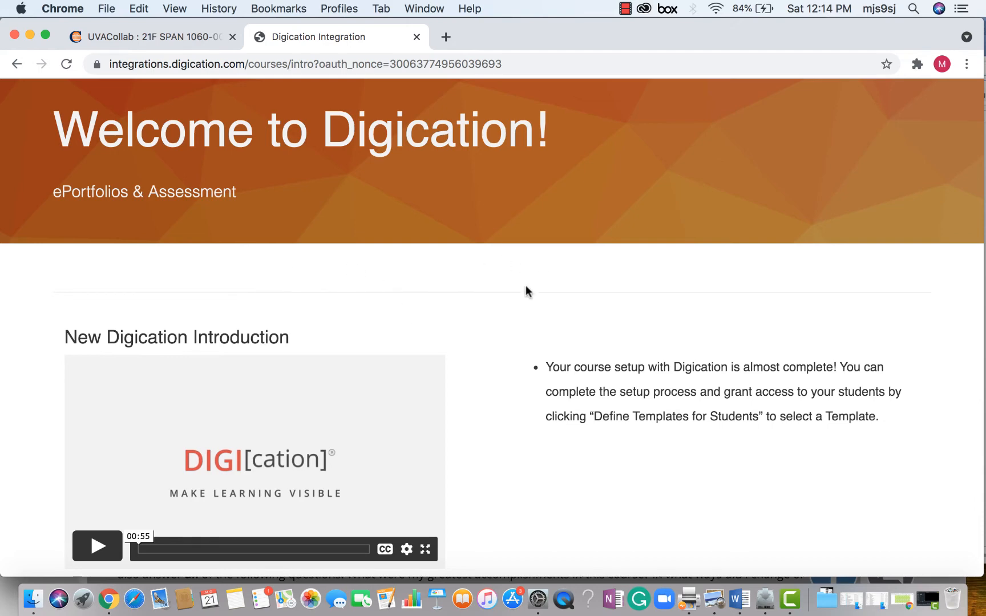
{"action": "scroll", "coordinate": [525, 285], "scroll_direction": "down", "scroll_amount": 3}
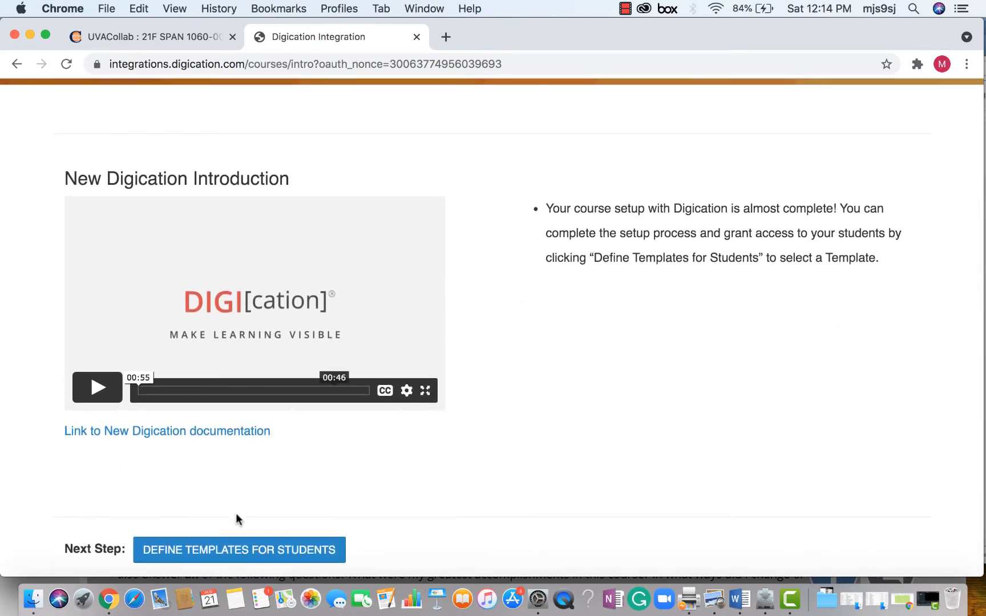
Define a template for students based on the existing template "SPAN 1060-008 TEMPLATE".
{"action": "left_click", "coordinate": [237, 547]}
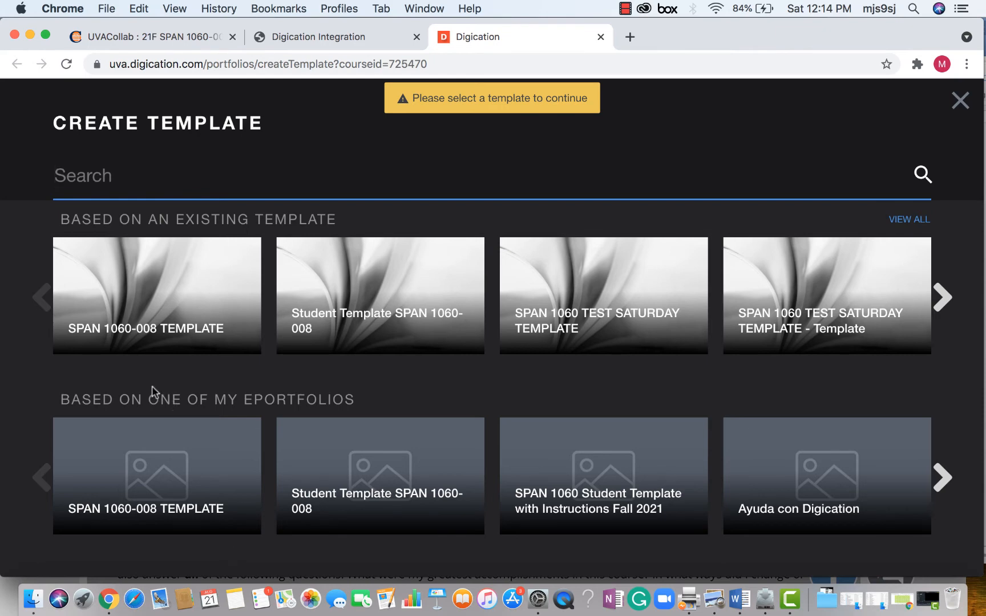
{"action": "left_click", "coordinate": [162, 309]}
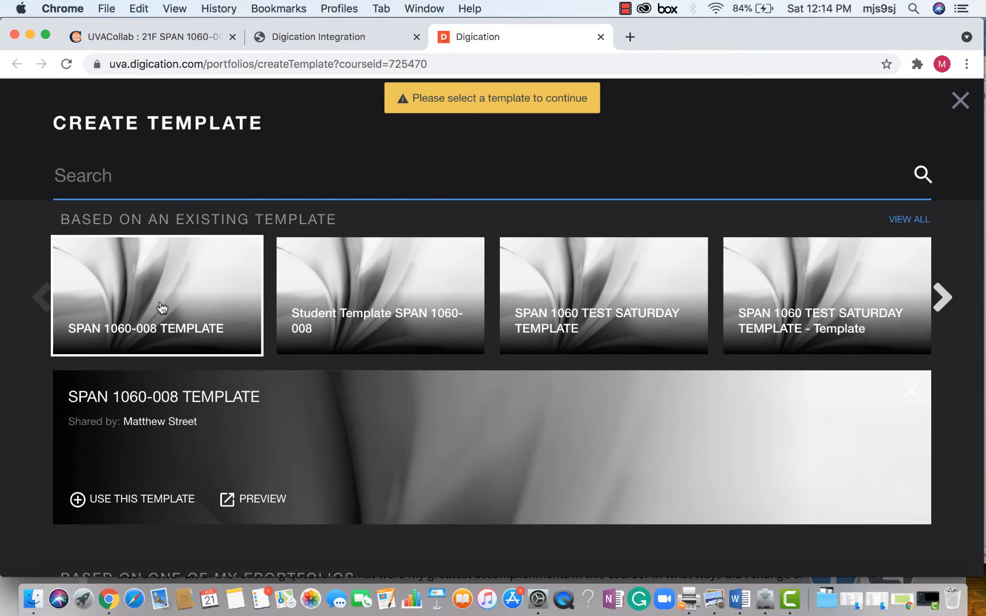
{"action": "left_click", "coordinate": [123, 500]}
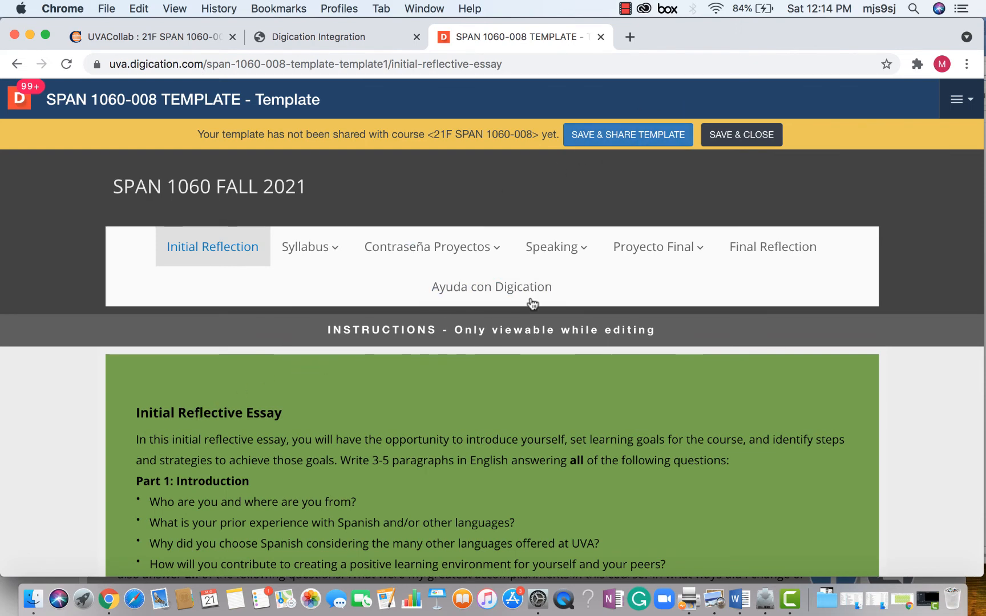
Start saving and sharing the template with the course, shortening its title to "SPAN 1060-008 TEMPLATE".
{"action": "left_click", "coordinate": [593, 140]}
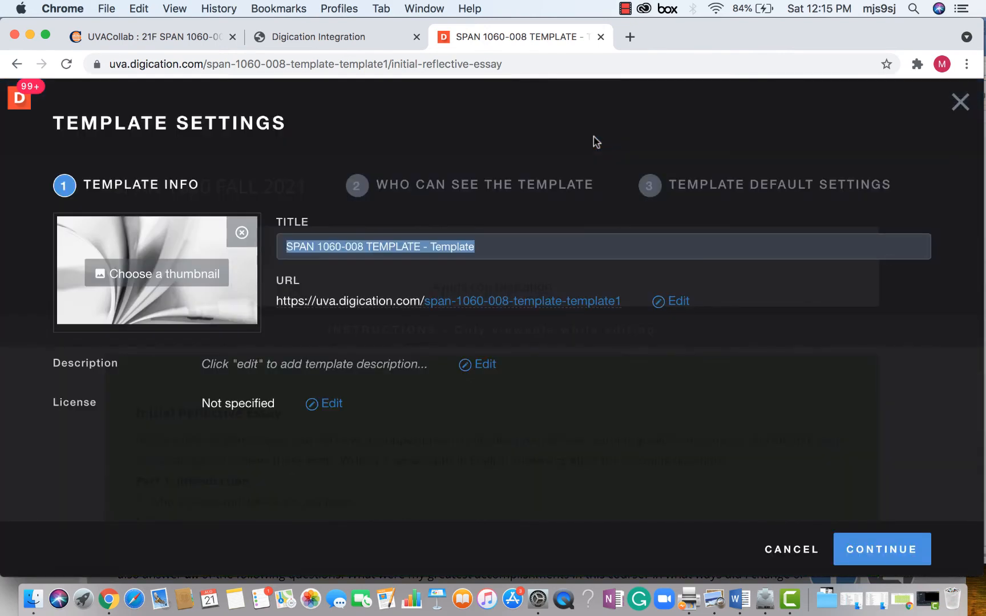
{"action": "left_click", "coordinate": [499, 254]}
{"action": "key", "text": "BackSpace"}
{"action": "key", "text": "BackSpace"}
{"action": "key", "text": "BackSpace"}
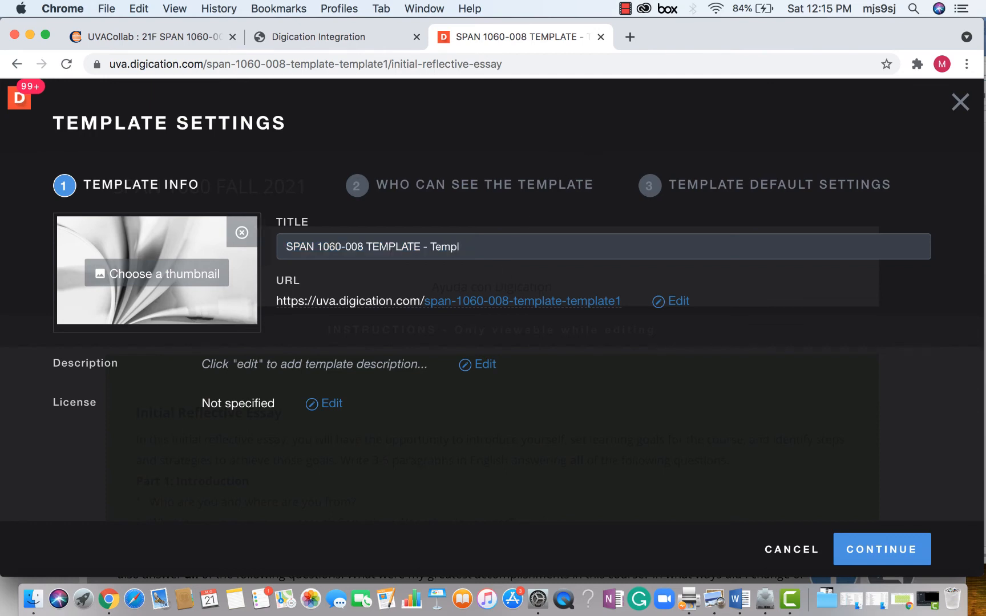
{"action": "key", "text": "BackSpace"}
{"action": "key", "text": "BackSpace"}
{"action": "left_click", "coordinate": [879, 549]}
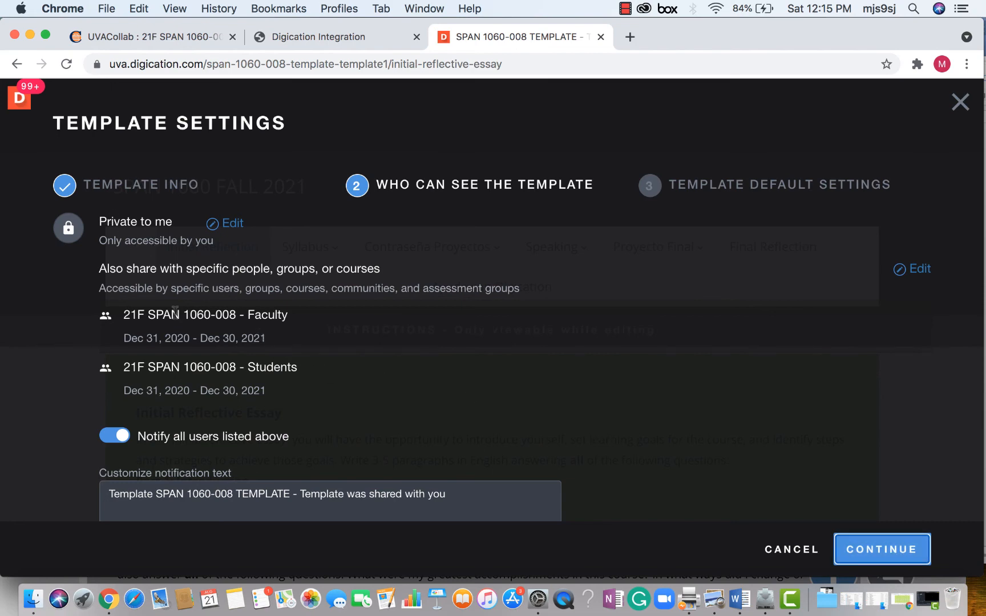
Keep the template private but shared with the 21F SPAN 1060-008 faculty and students, accept the default settings, and save it for the course.
{"action": "left_click_drag", "start_coordinate": [305, 320], "coordinate": [116, 323]}
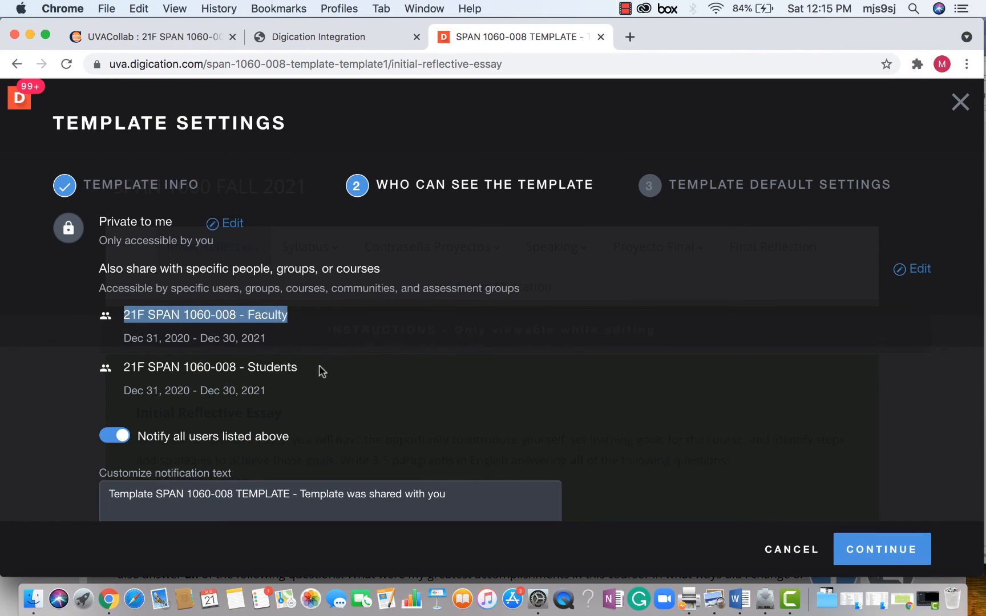
{"action": "left_click_drag", "start_coordinate": [312, 368], "coordinate": [120, 374]}
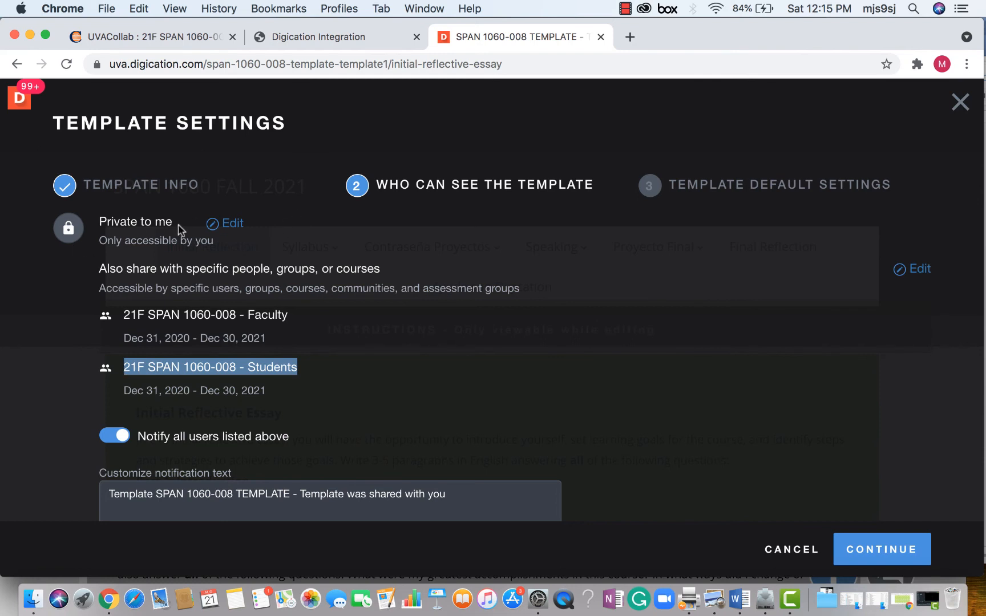
{"action": "left_click_drag", "start_coordinate": [178, 225], "coordinate": [97, 226]}
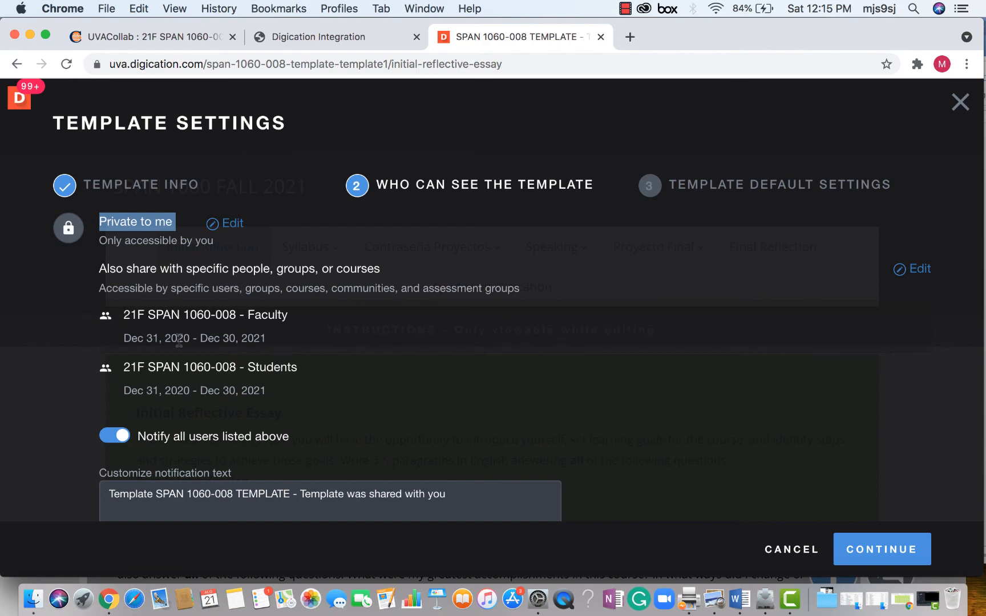
{"action": "left_click", "coordinate": [229, 227]}
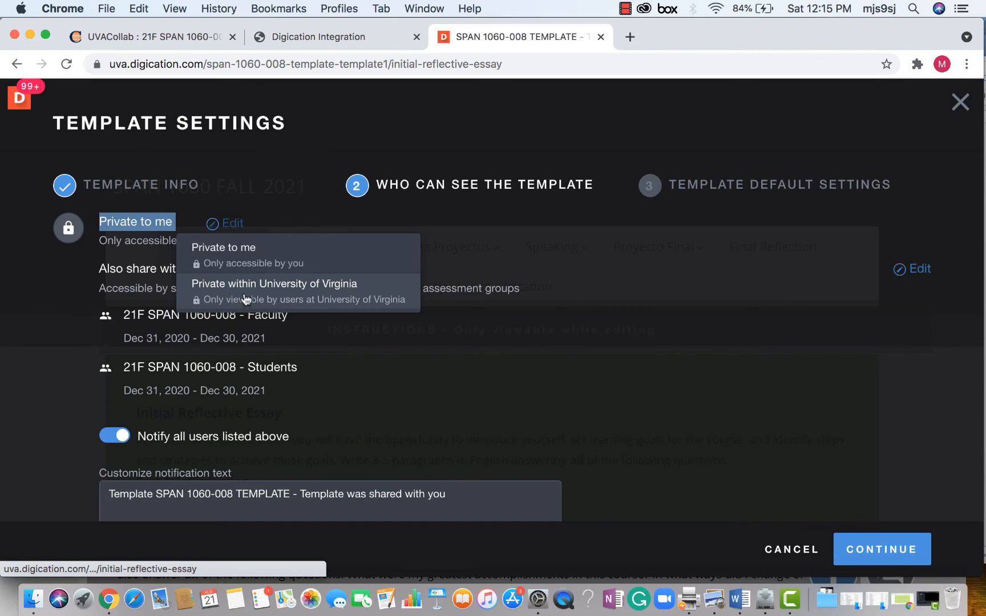
{"action": "left_click", "coordinate": [462, 226]}
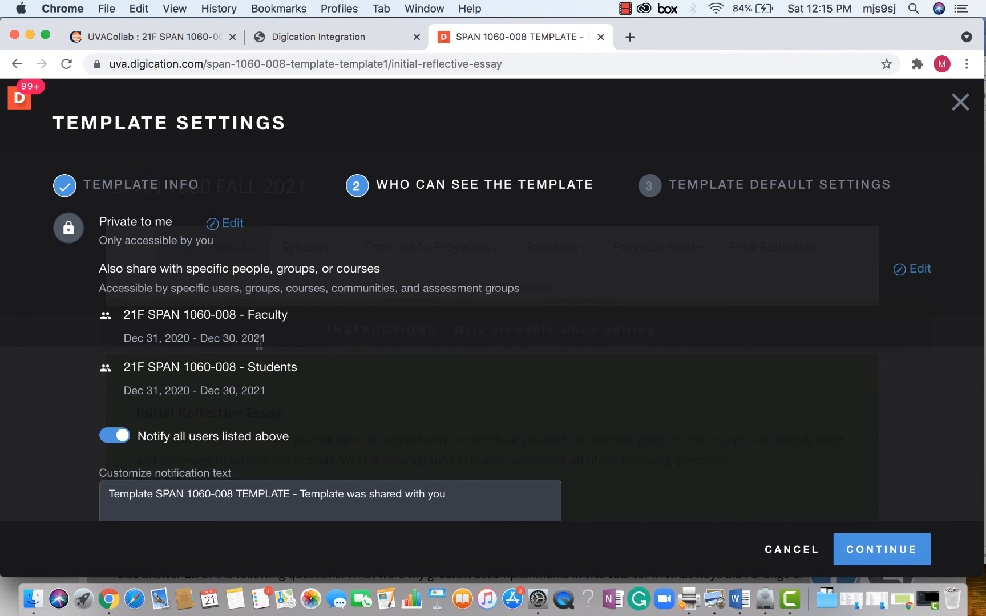
{"action": "left_click", "coordinate": [876, 549]}
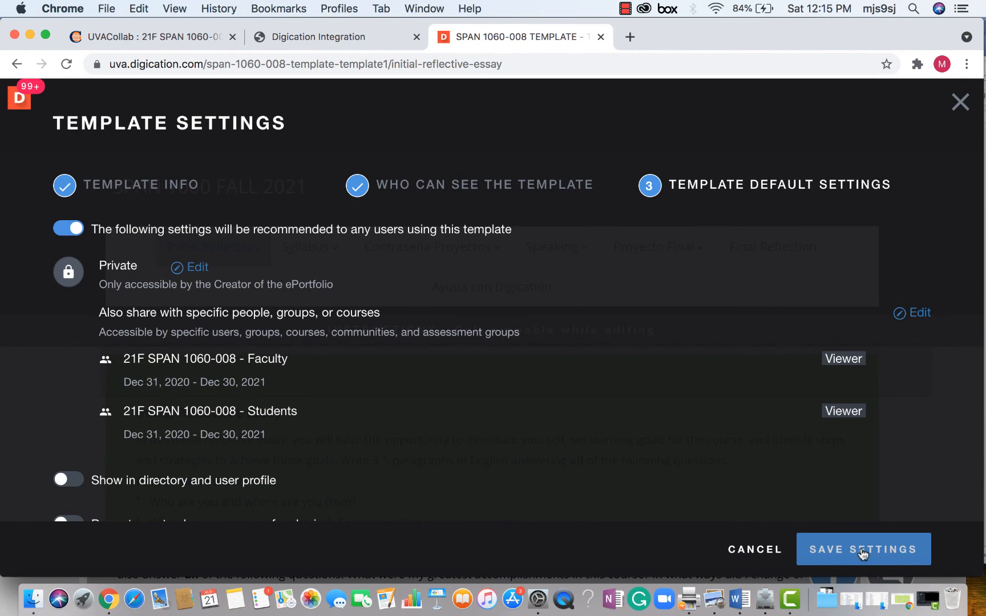
{"action": "left_click", "coordinate": [862, 550]}
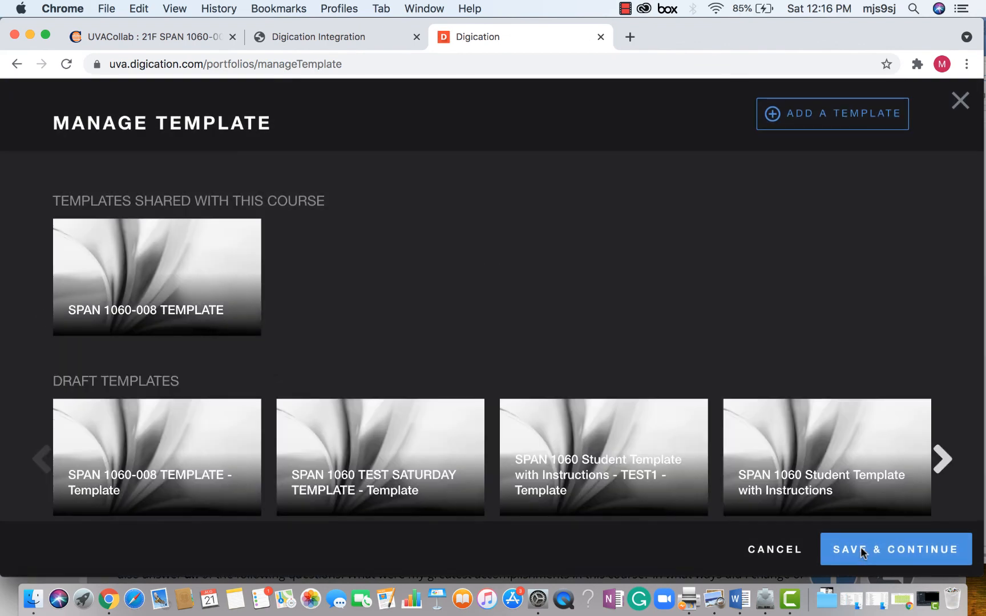
{"action": "left_click", "coordinate": [863, 551]}
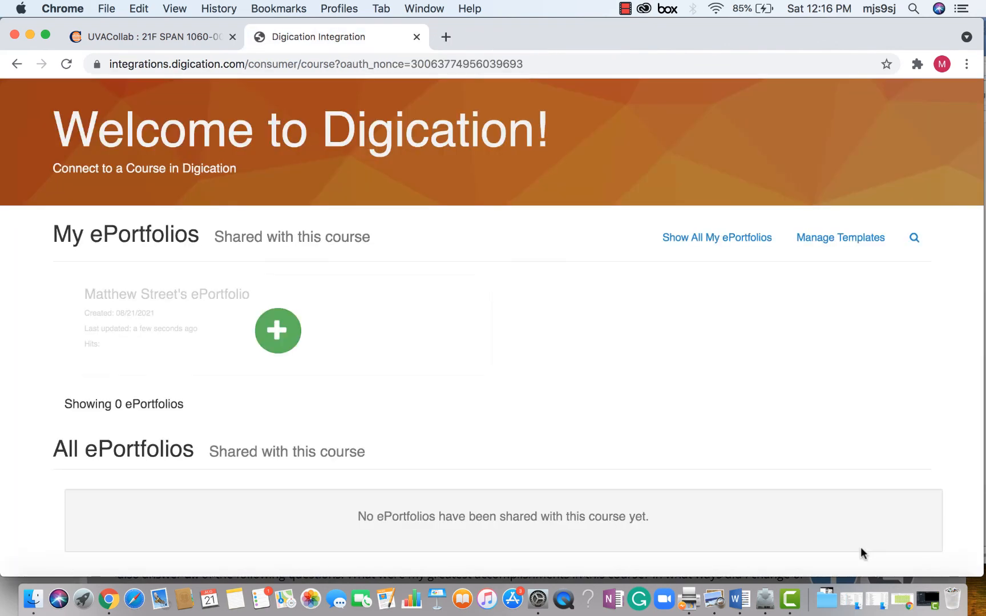